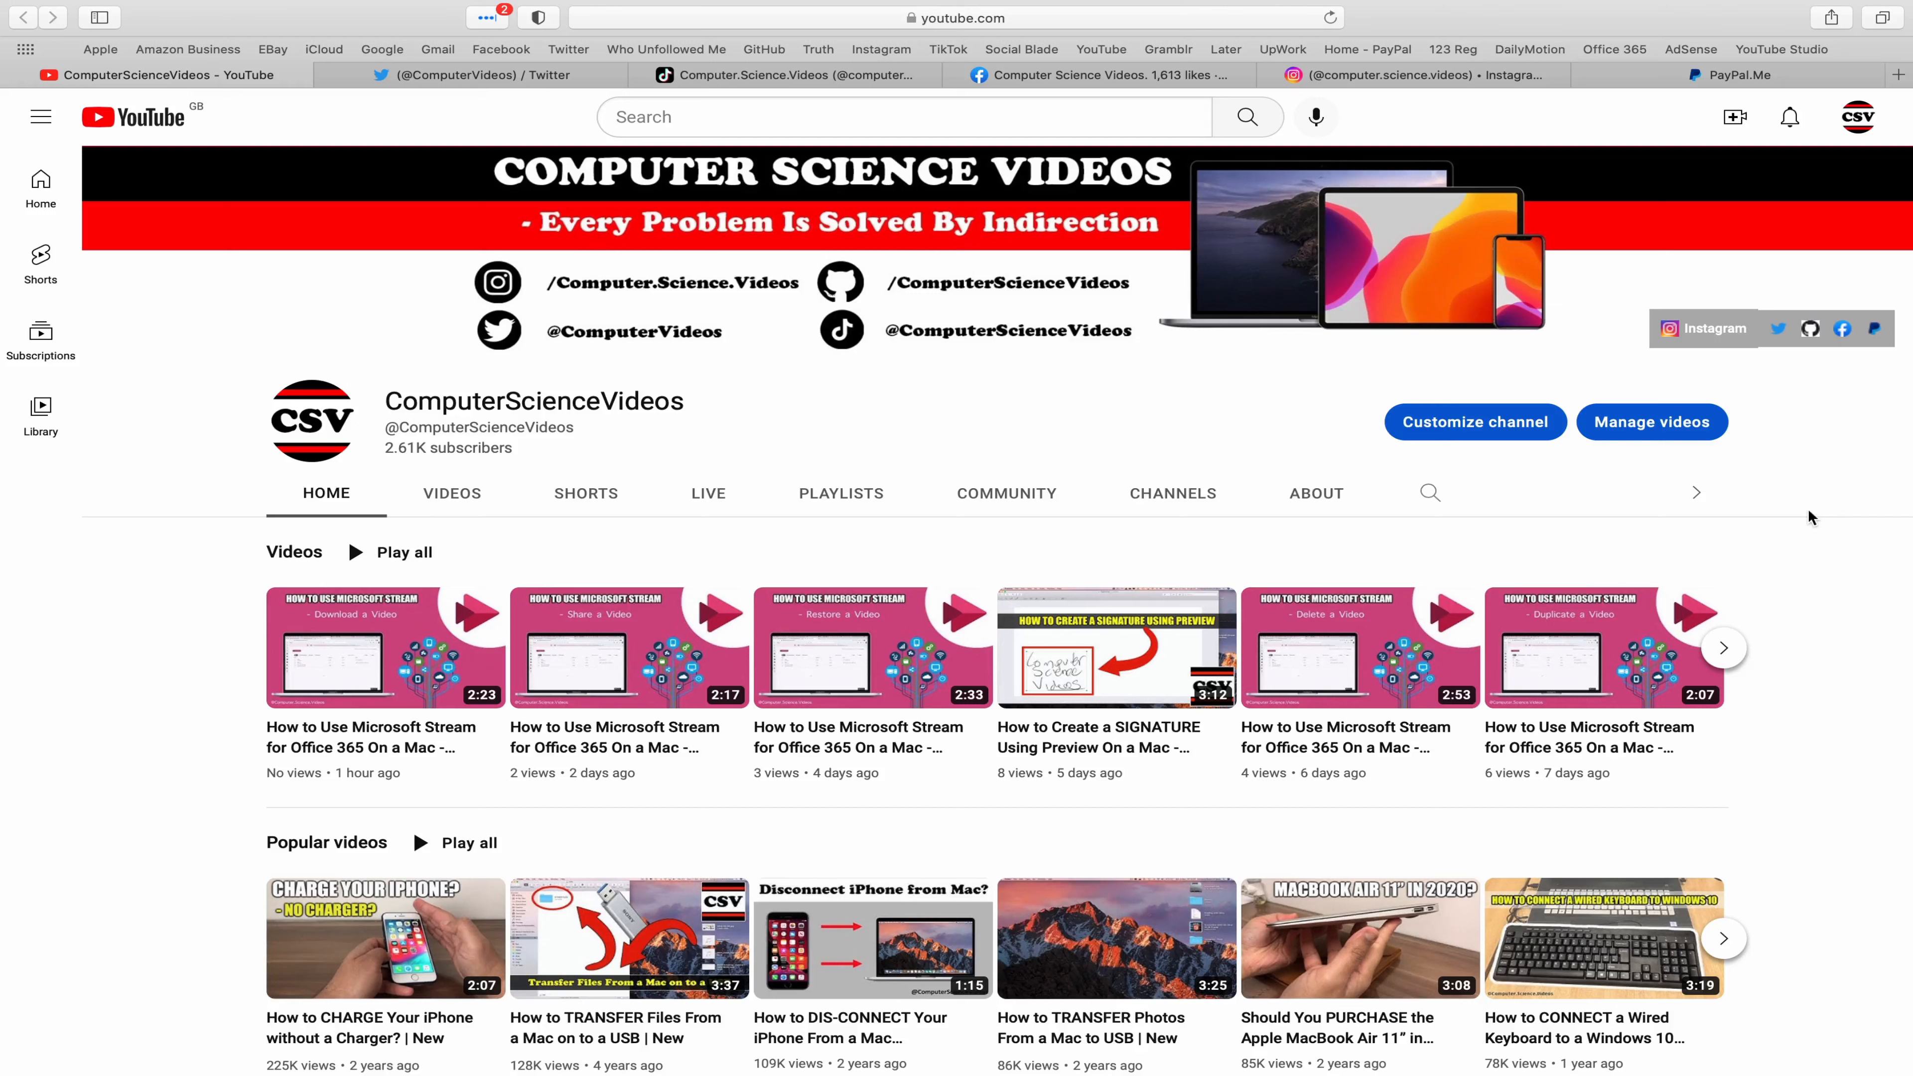
Look through the open Twitter, TikTok, Facebook, Instagram and PayPal.Me pages of Computer Science Videos
click(449, 81)
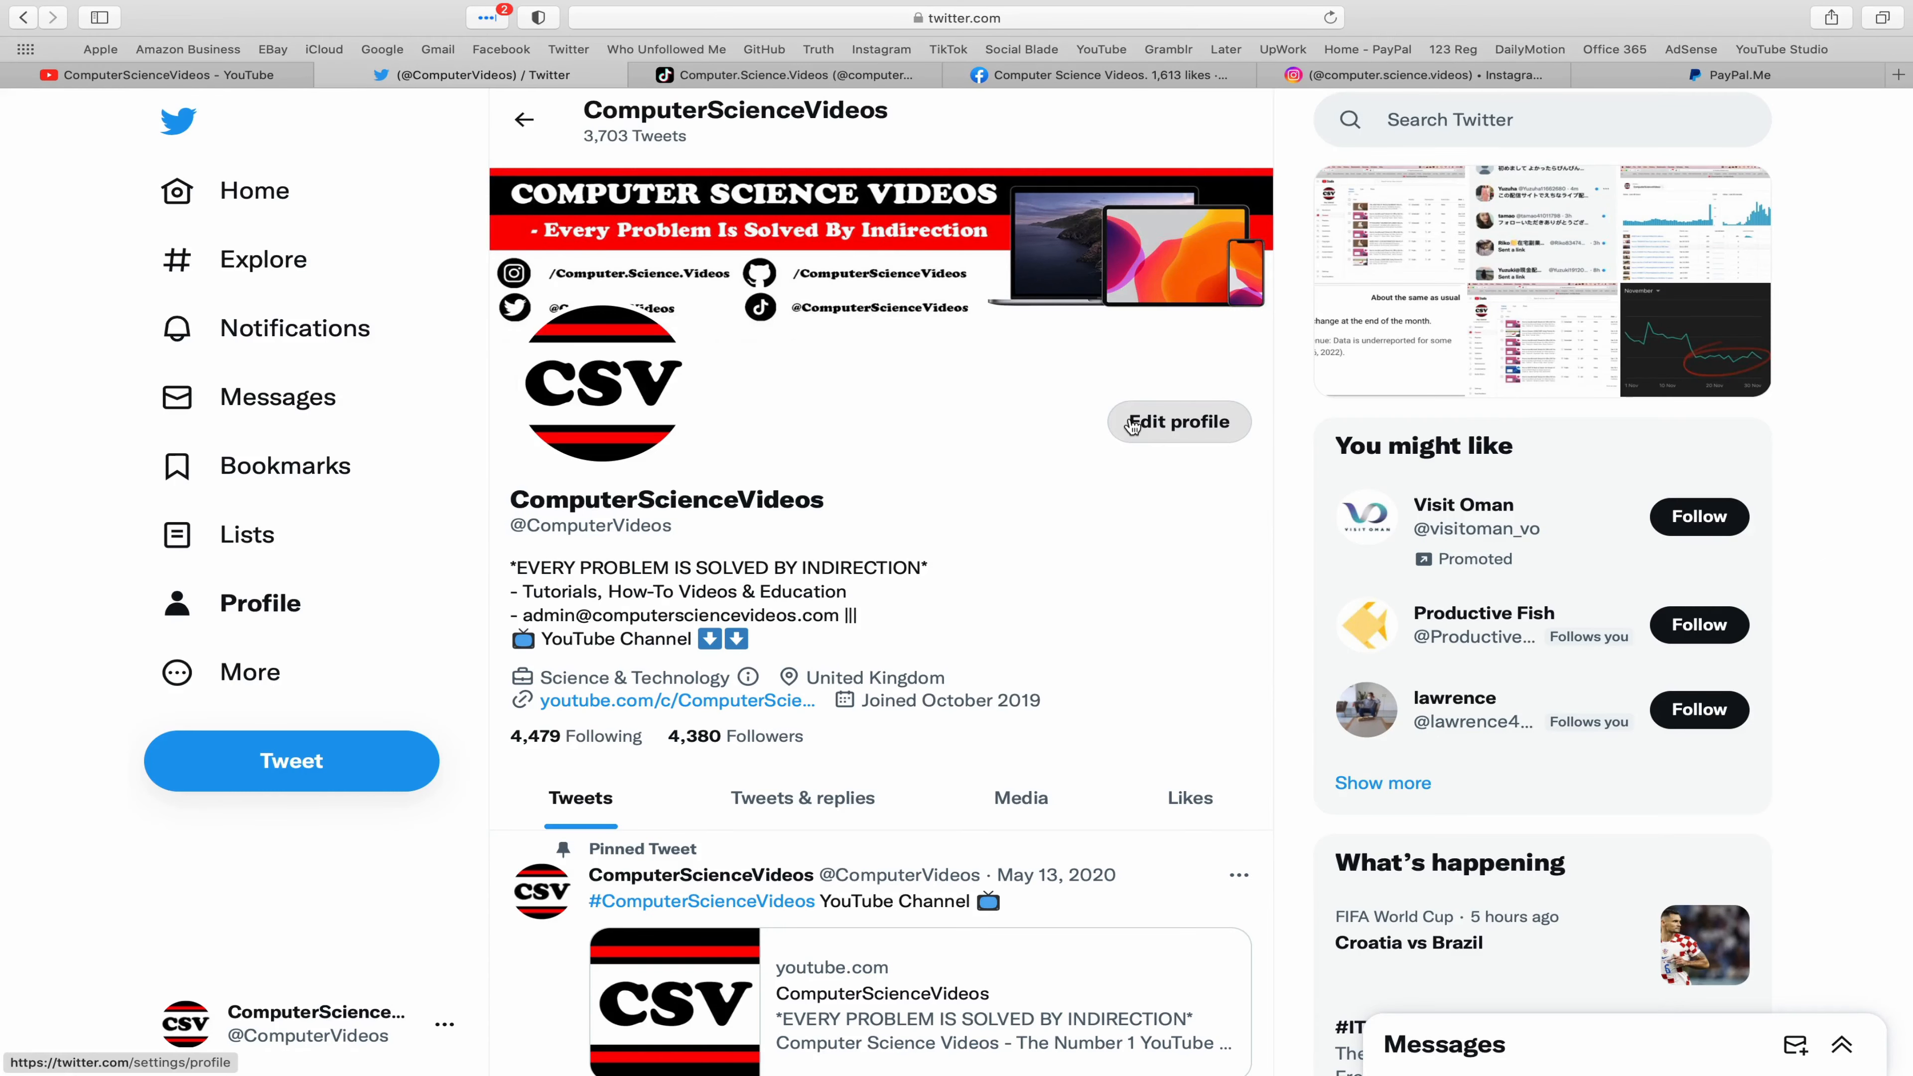
click(836, 82)
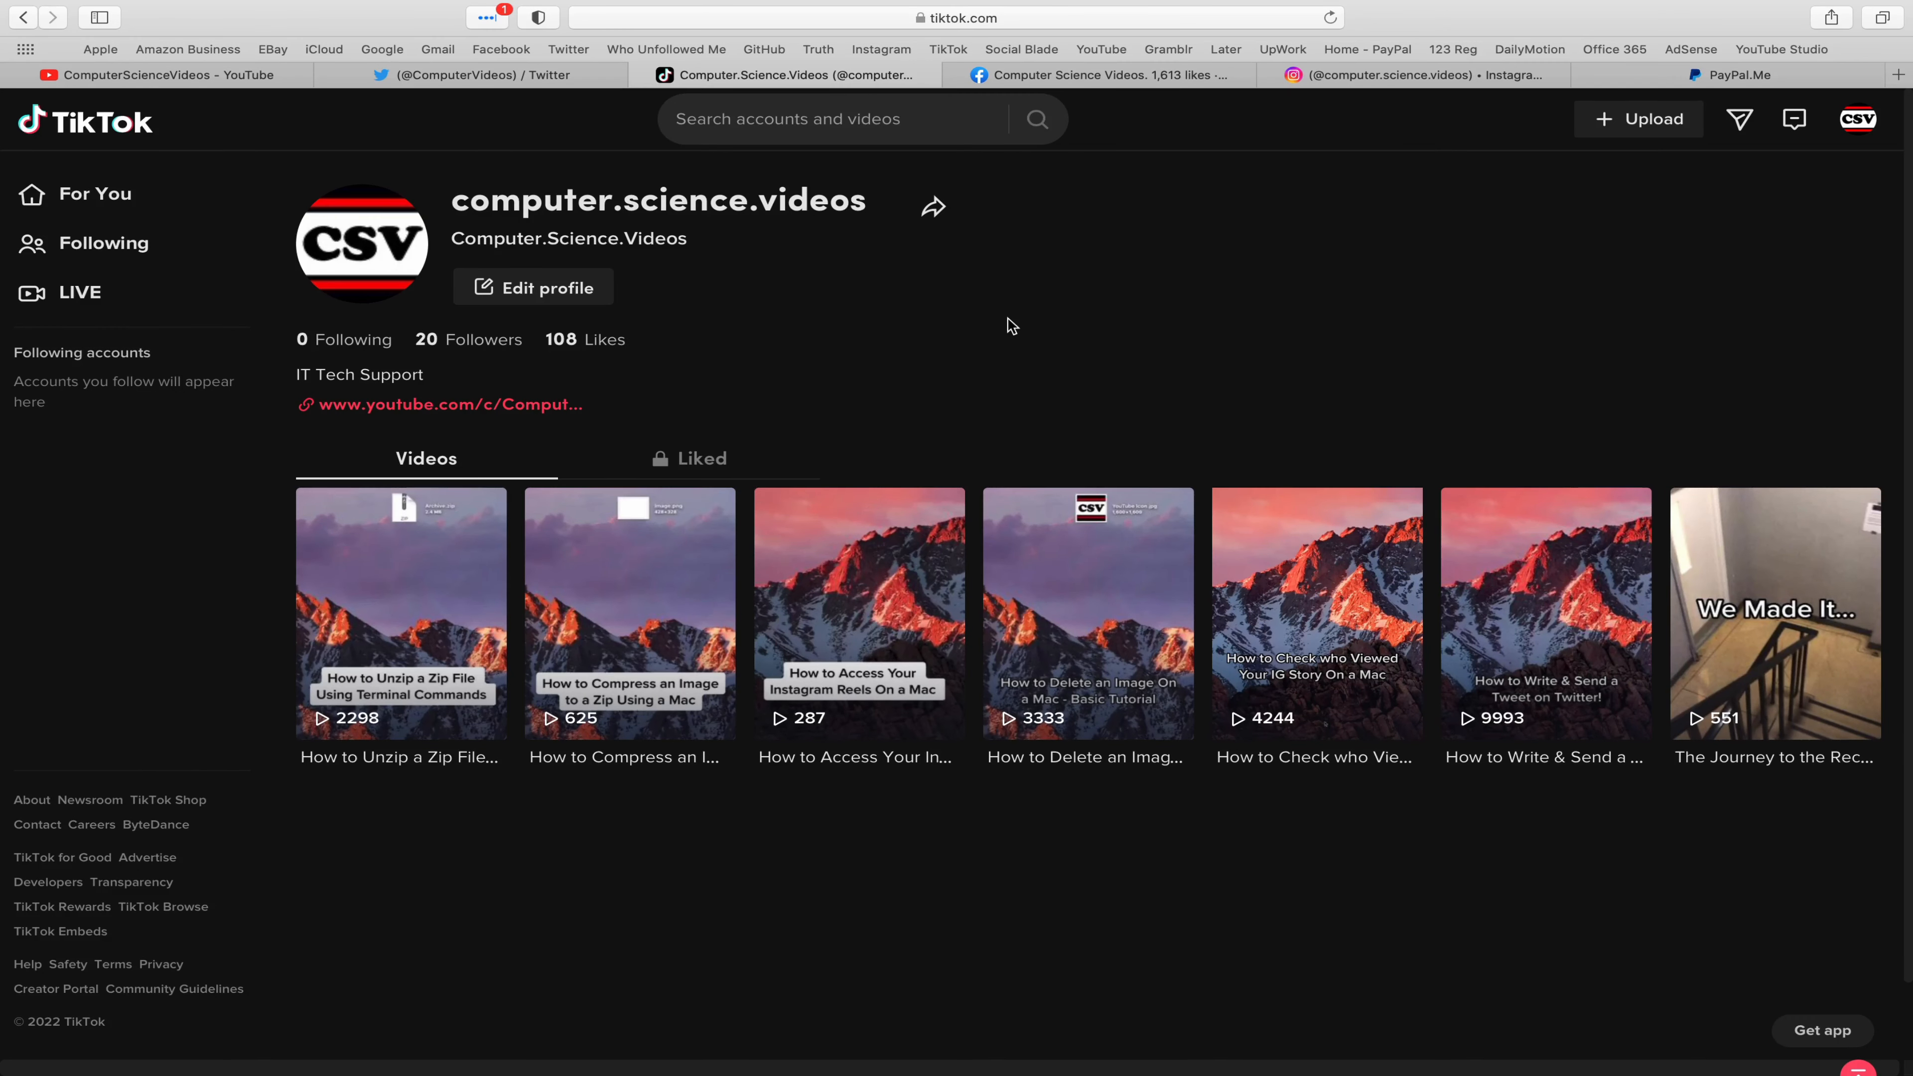
click(1107, 81)
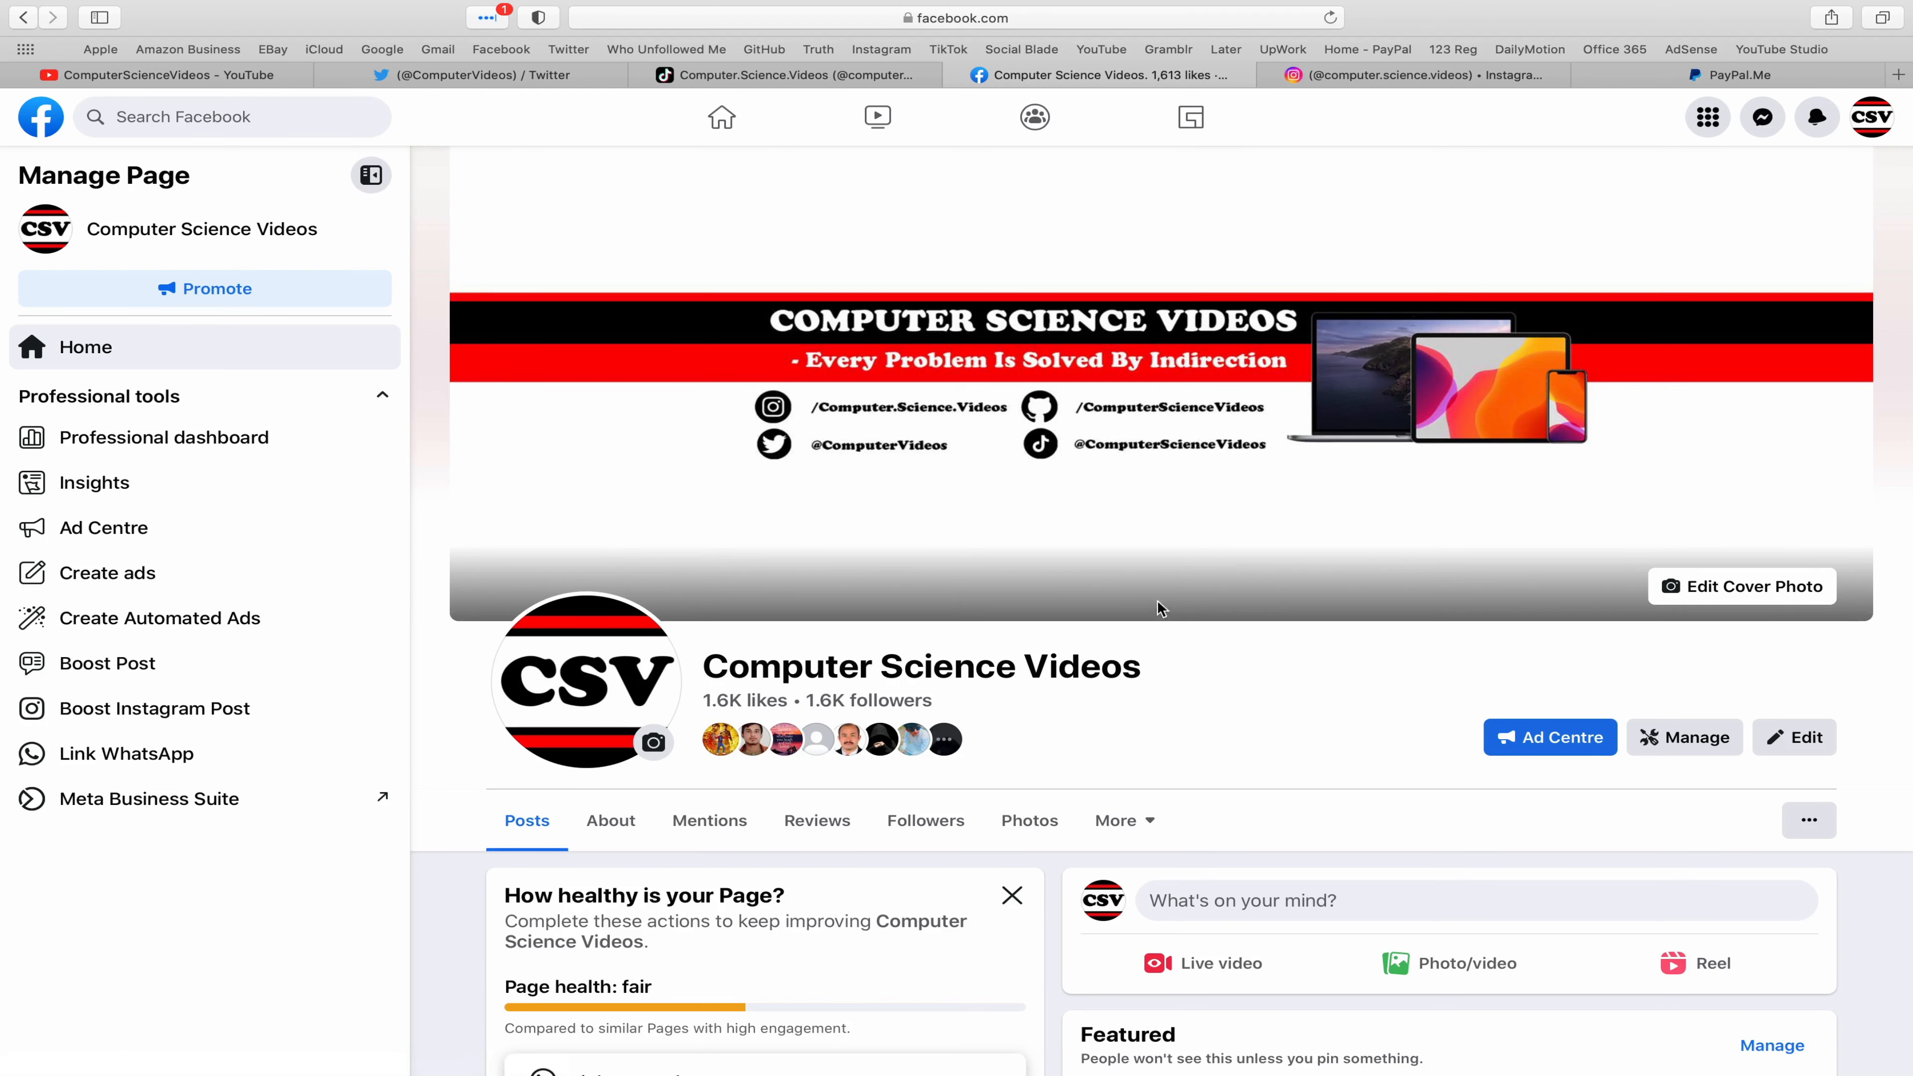
click(1427, 80)
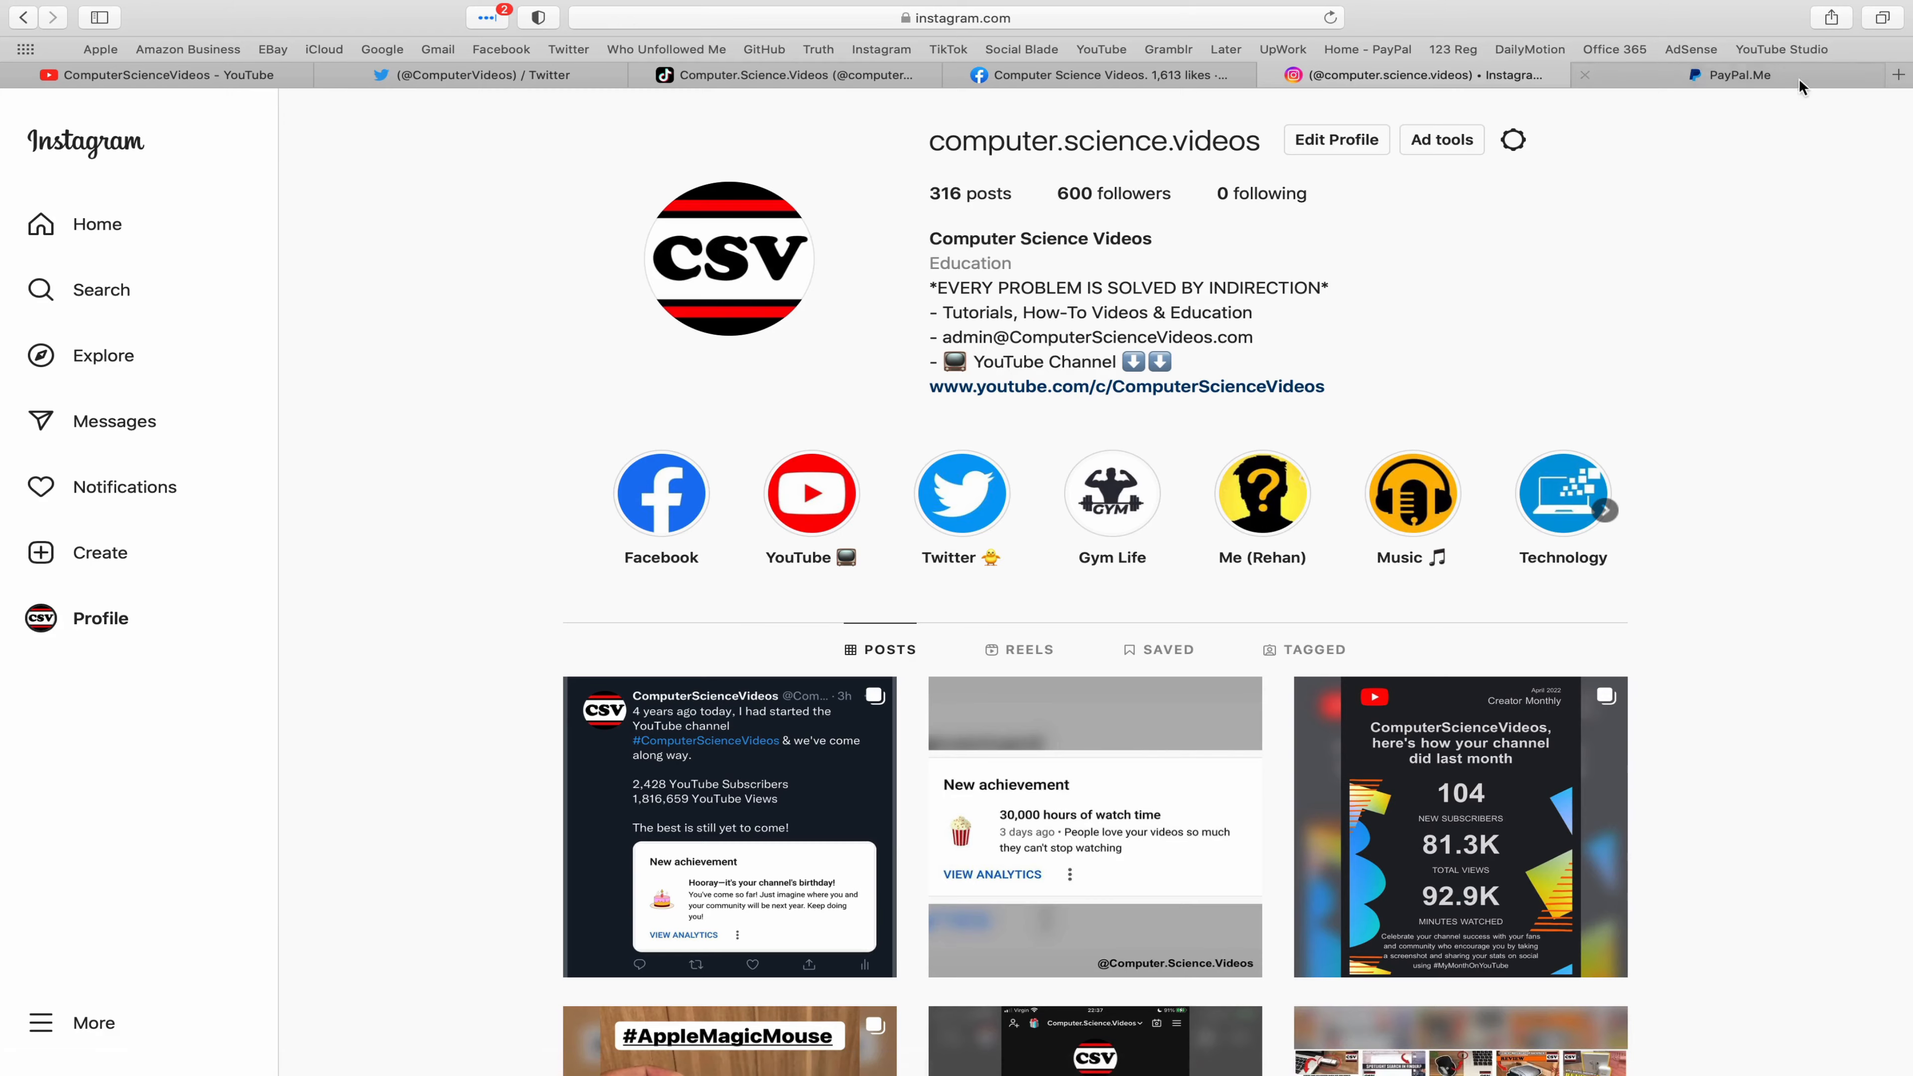
click(1732, 75)
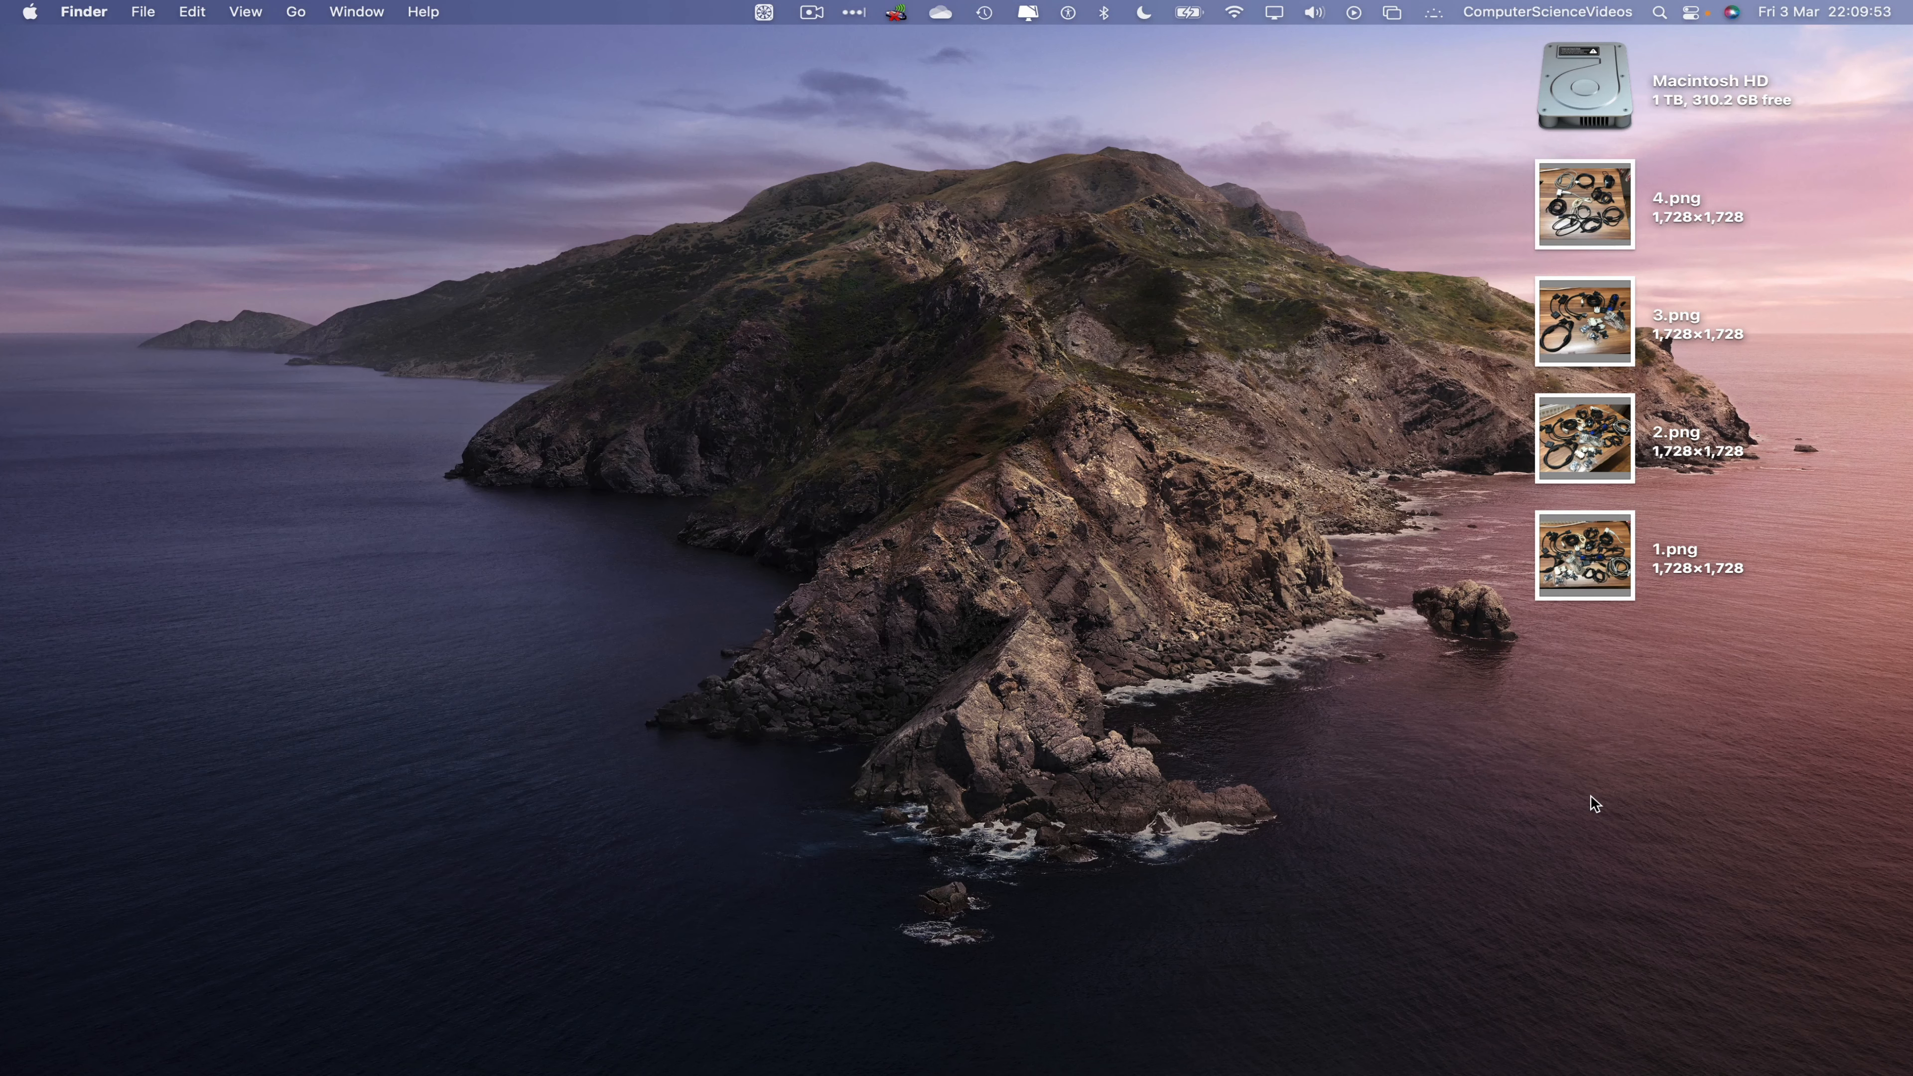
Find the Gumtree website by searching Google for gumtree in Safari, and open its page for posting an ad
mouse_move(354, 1070)
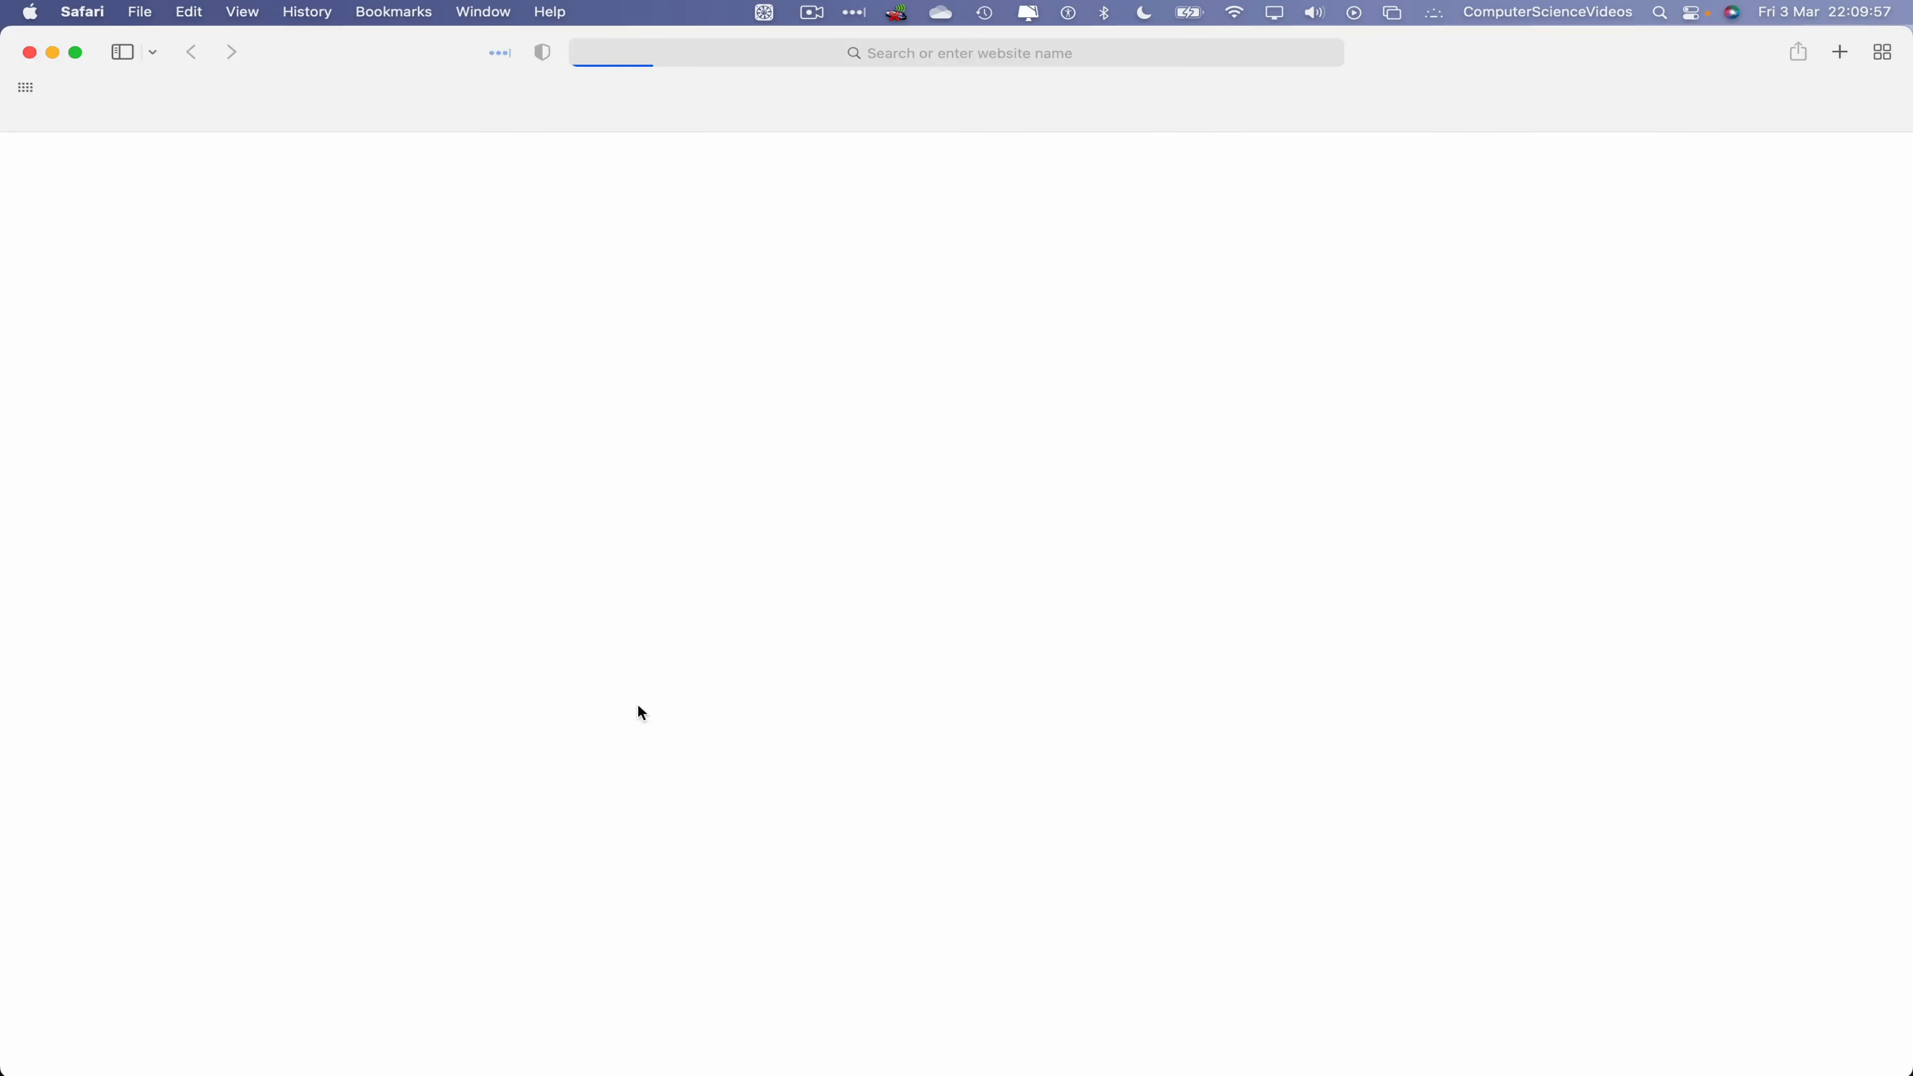
text(gum)
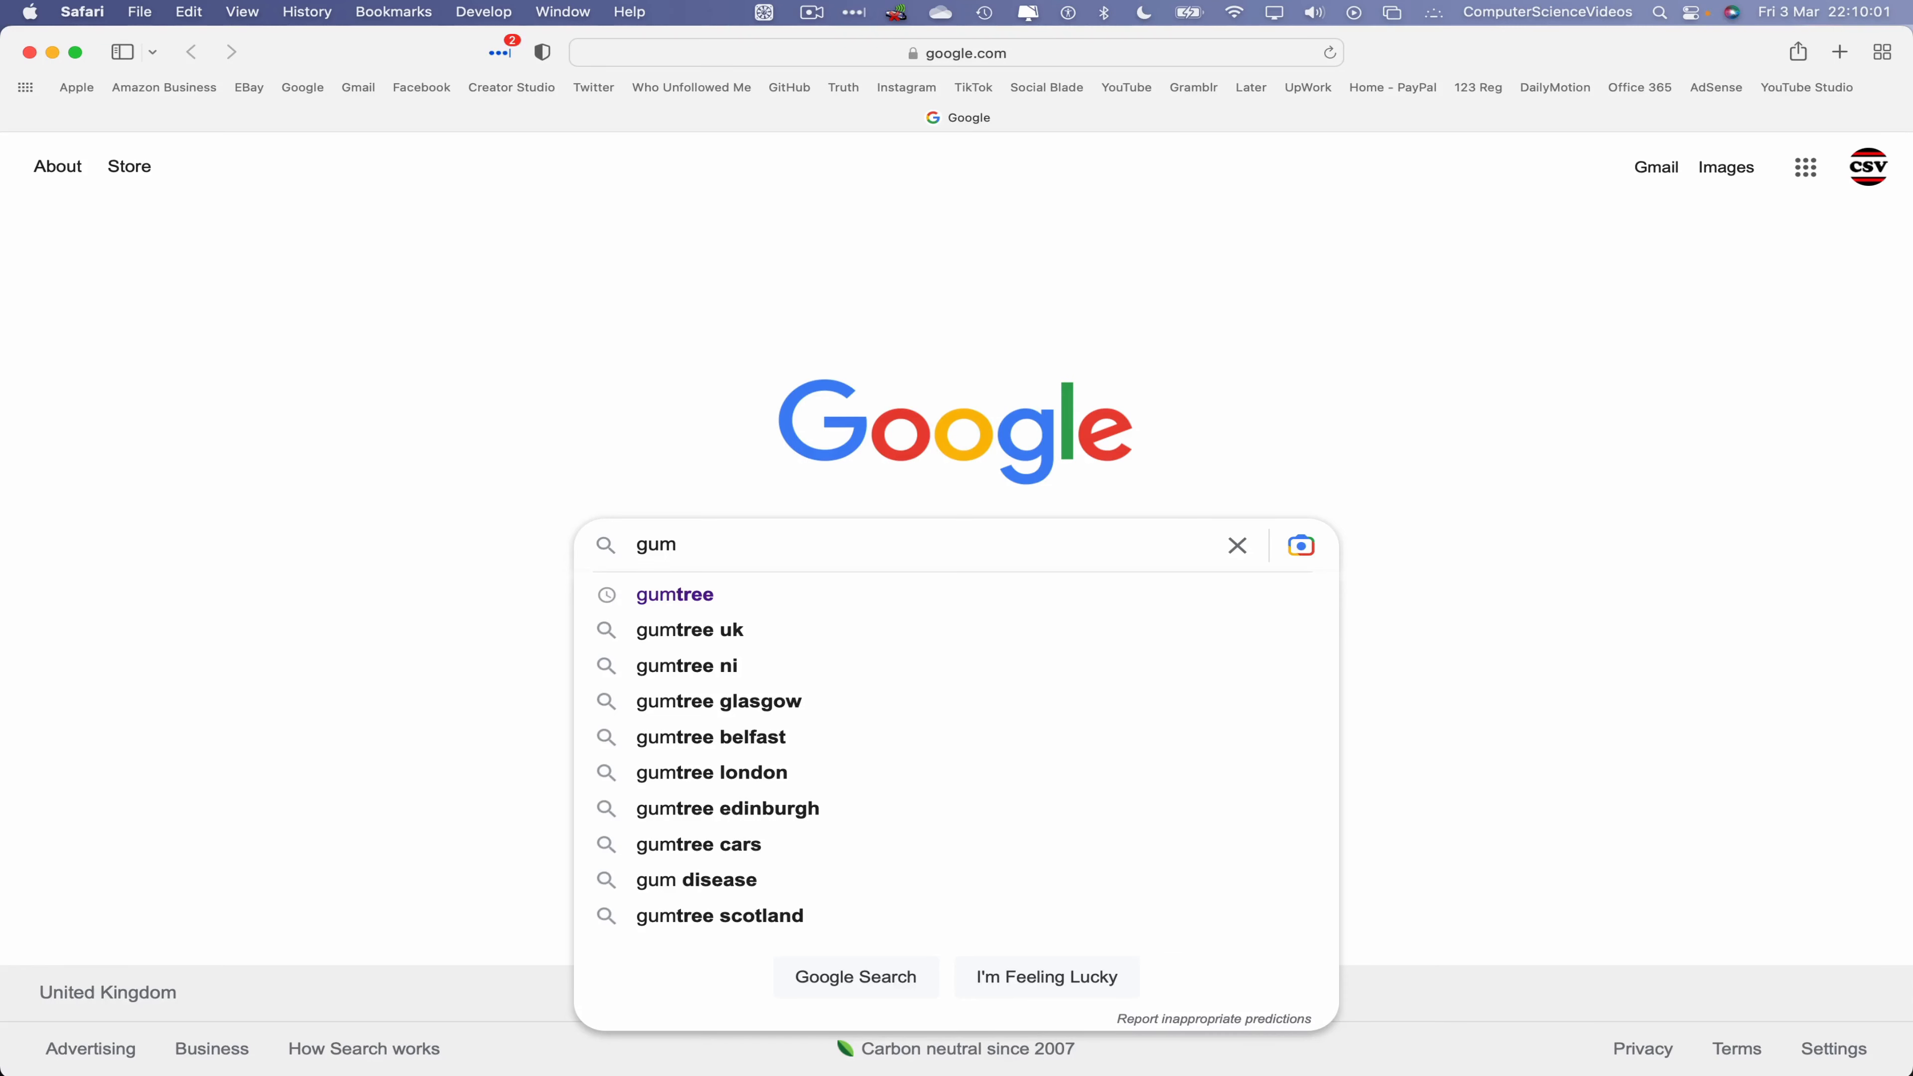
key(Down)
key(Return)
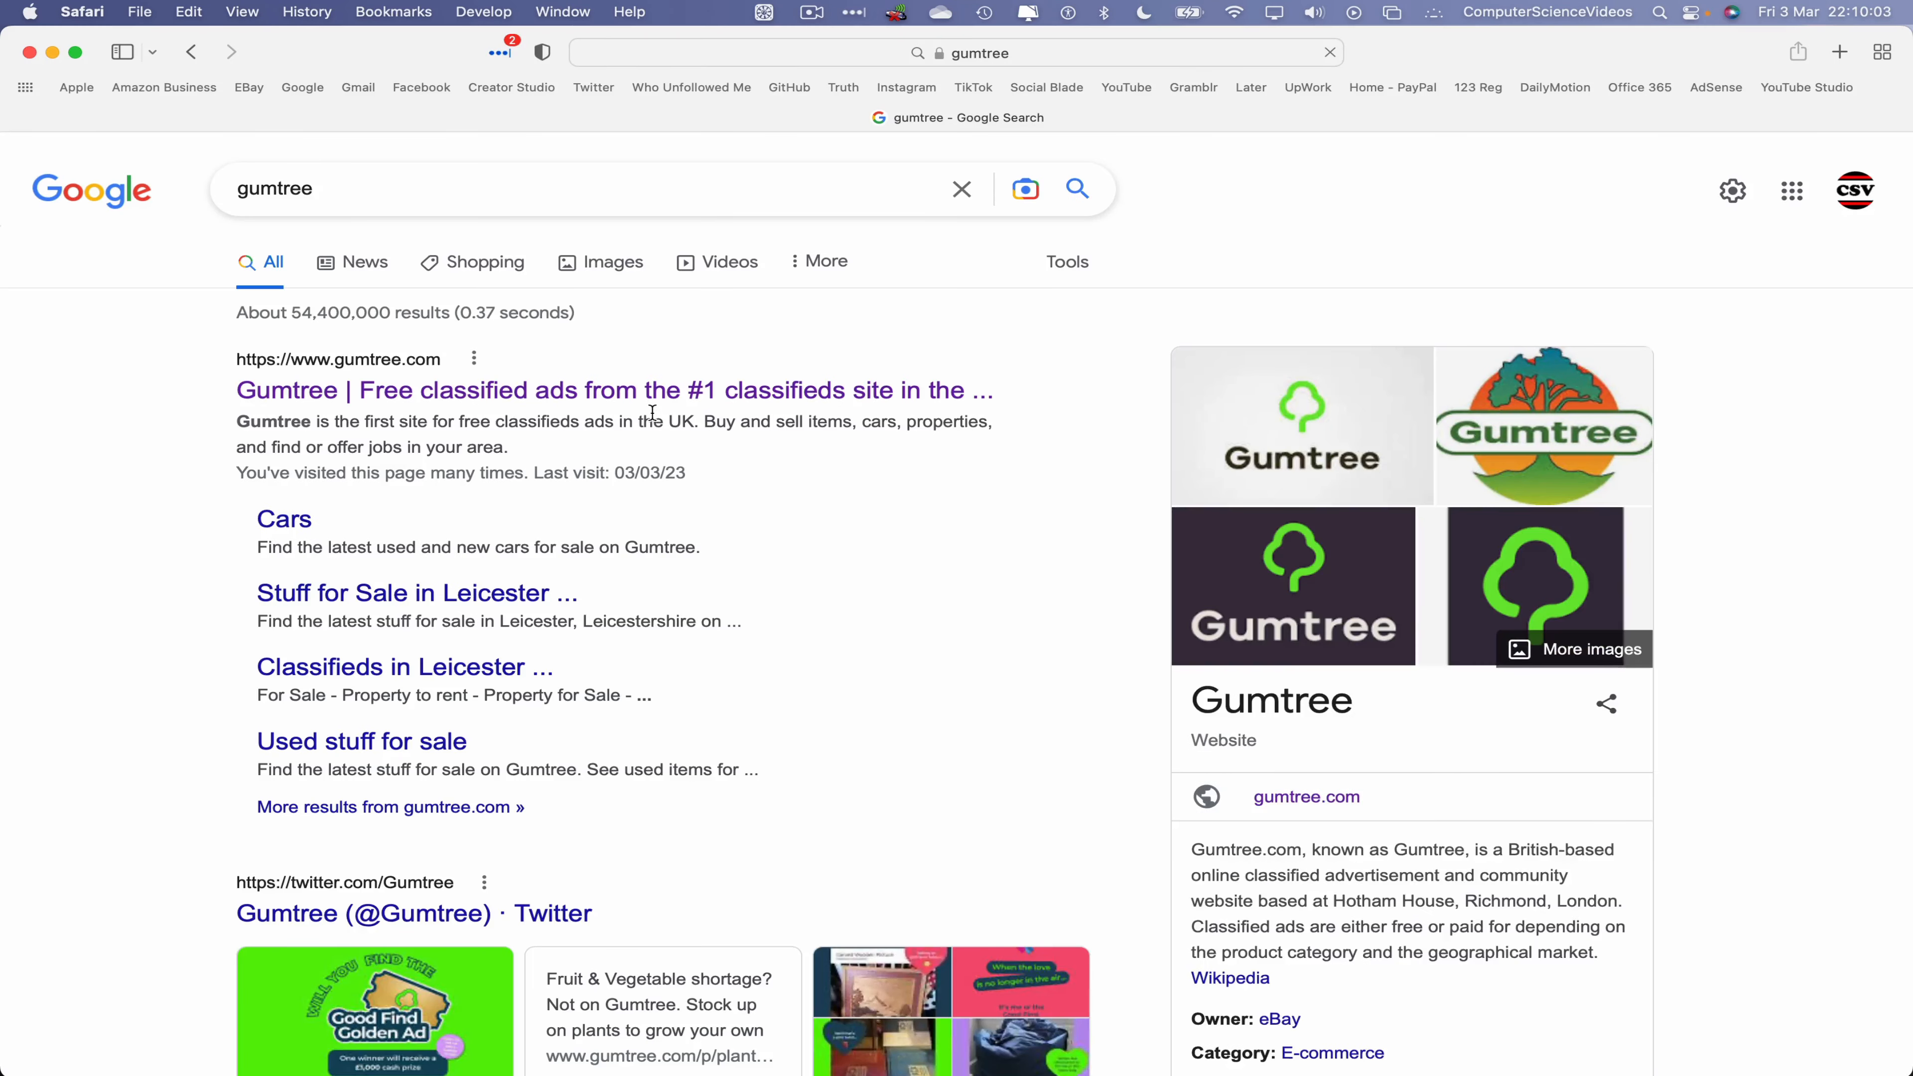
click(661, 391)
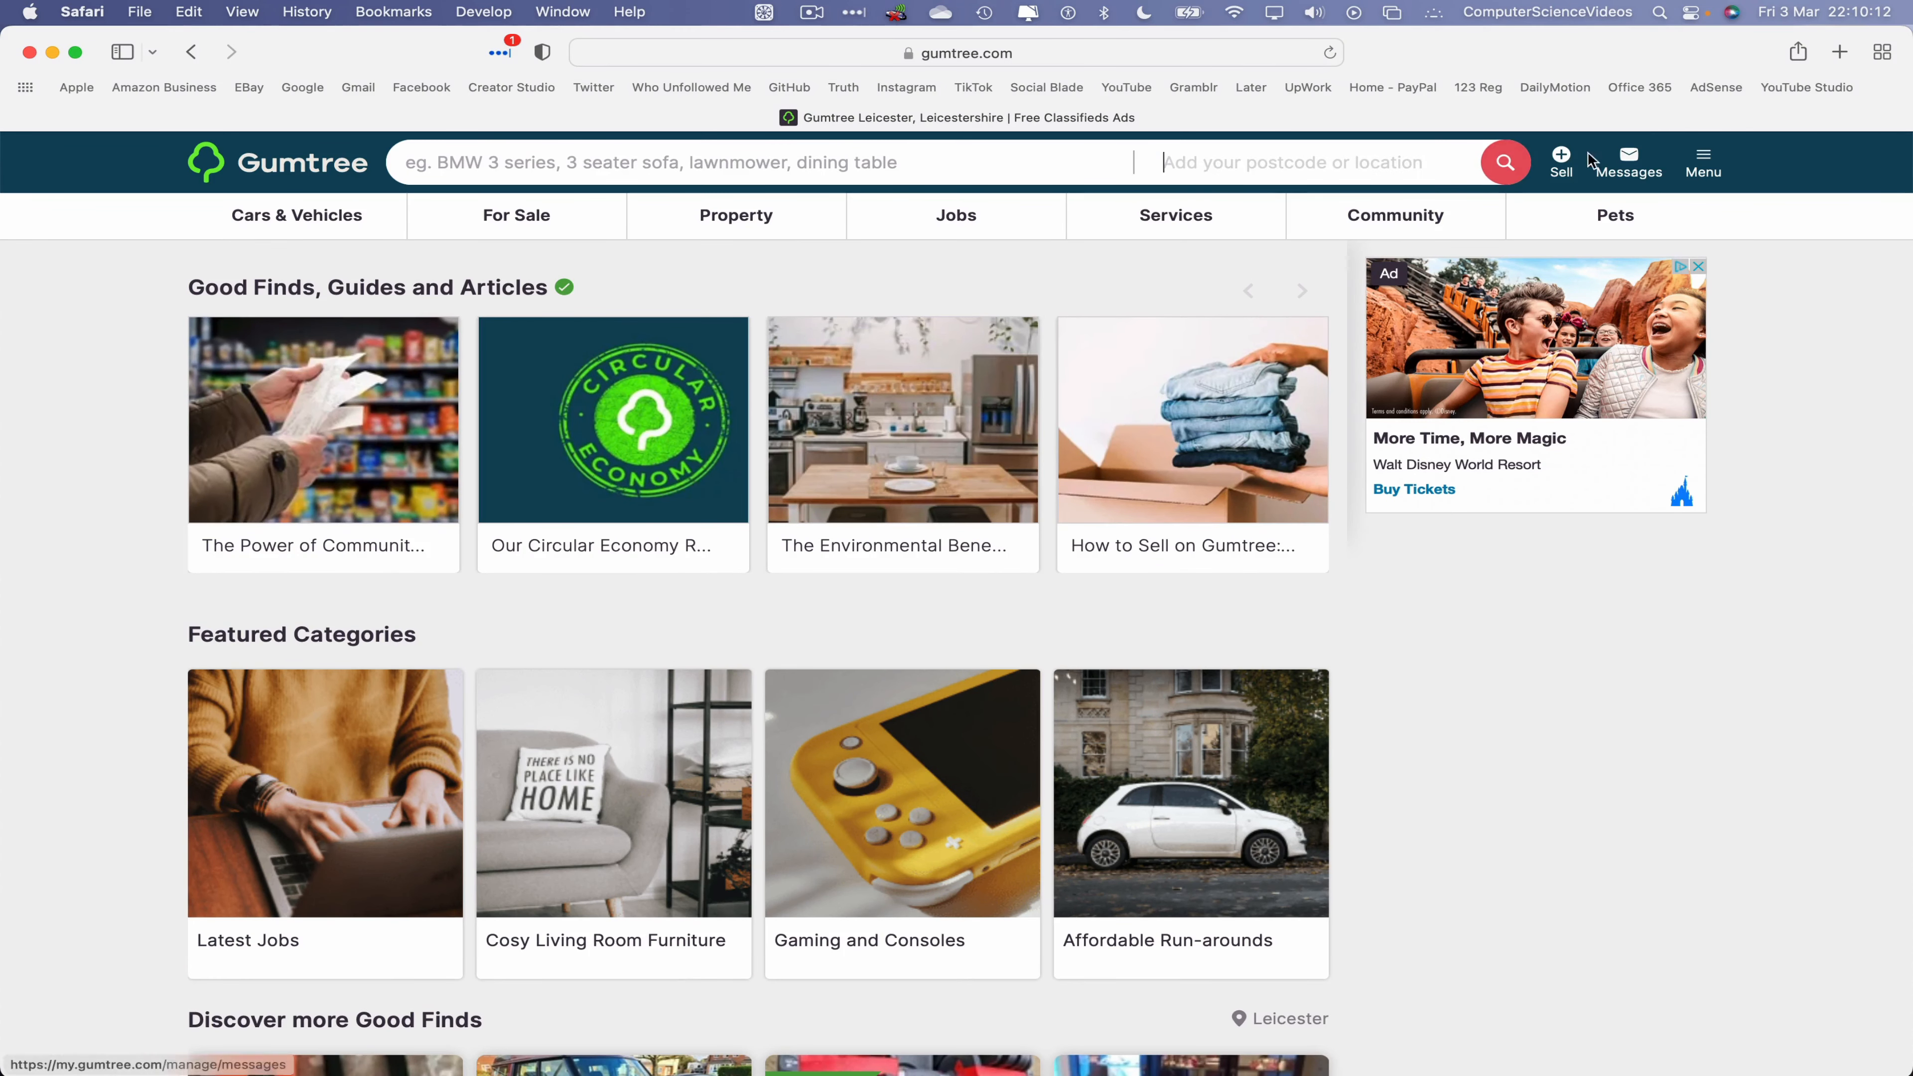
click(1562, 166)
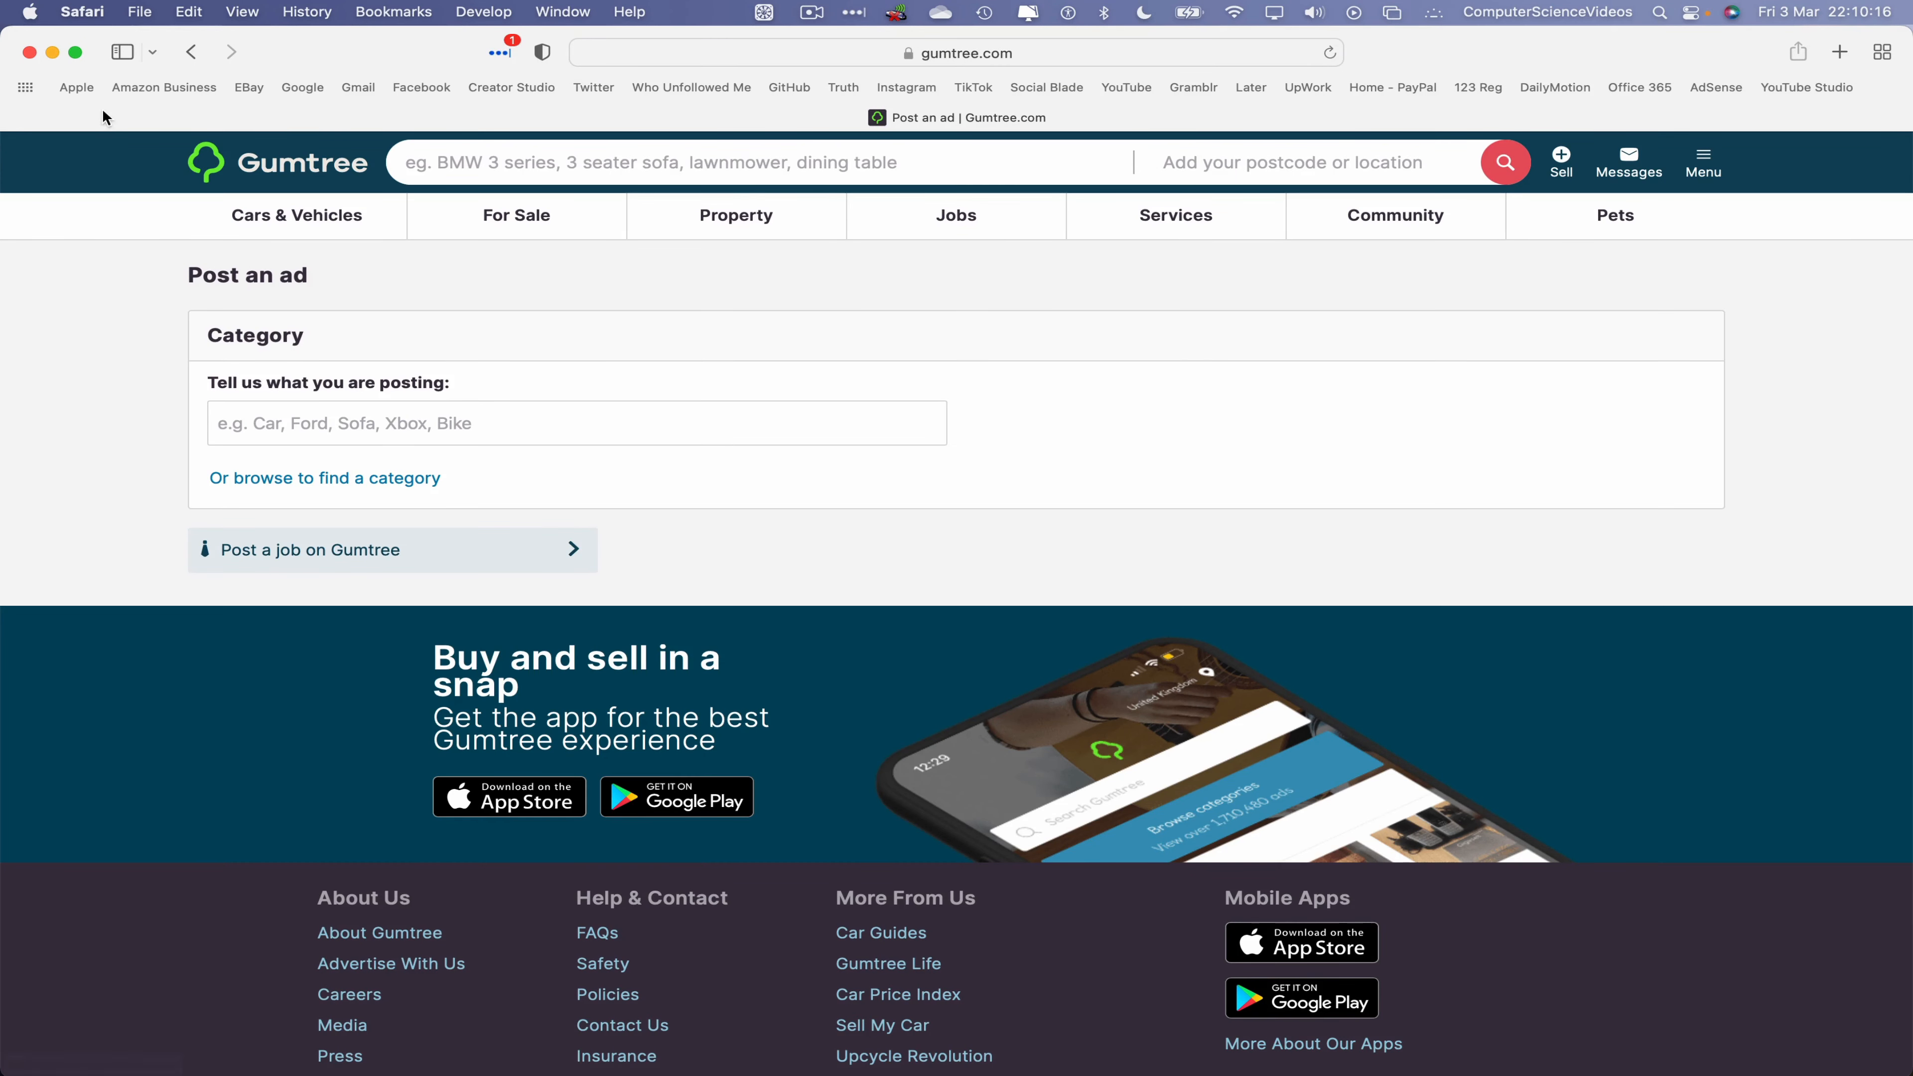
Open 1.png from the desktop in Preview and enlarge its window to inspect the photo of the cables
click(52, 52)
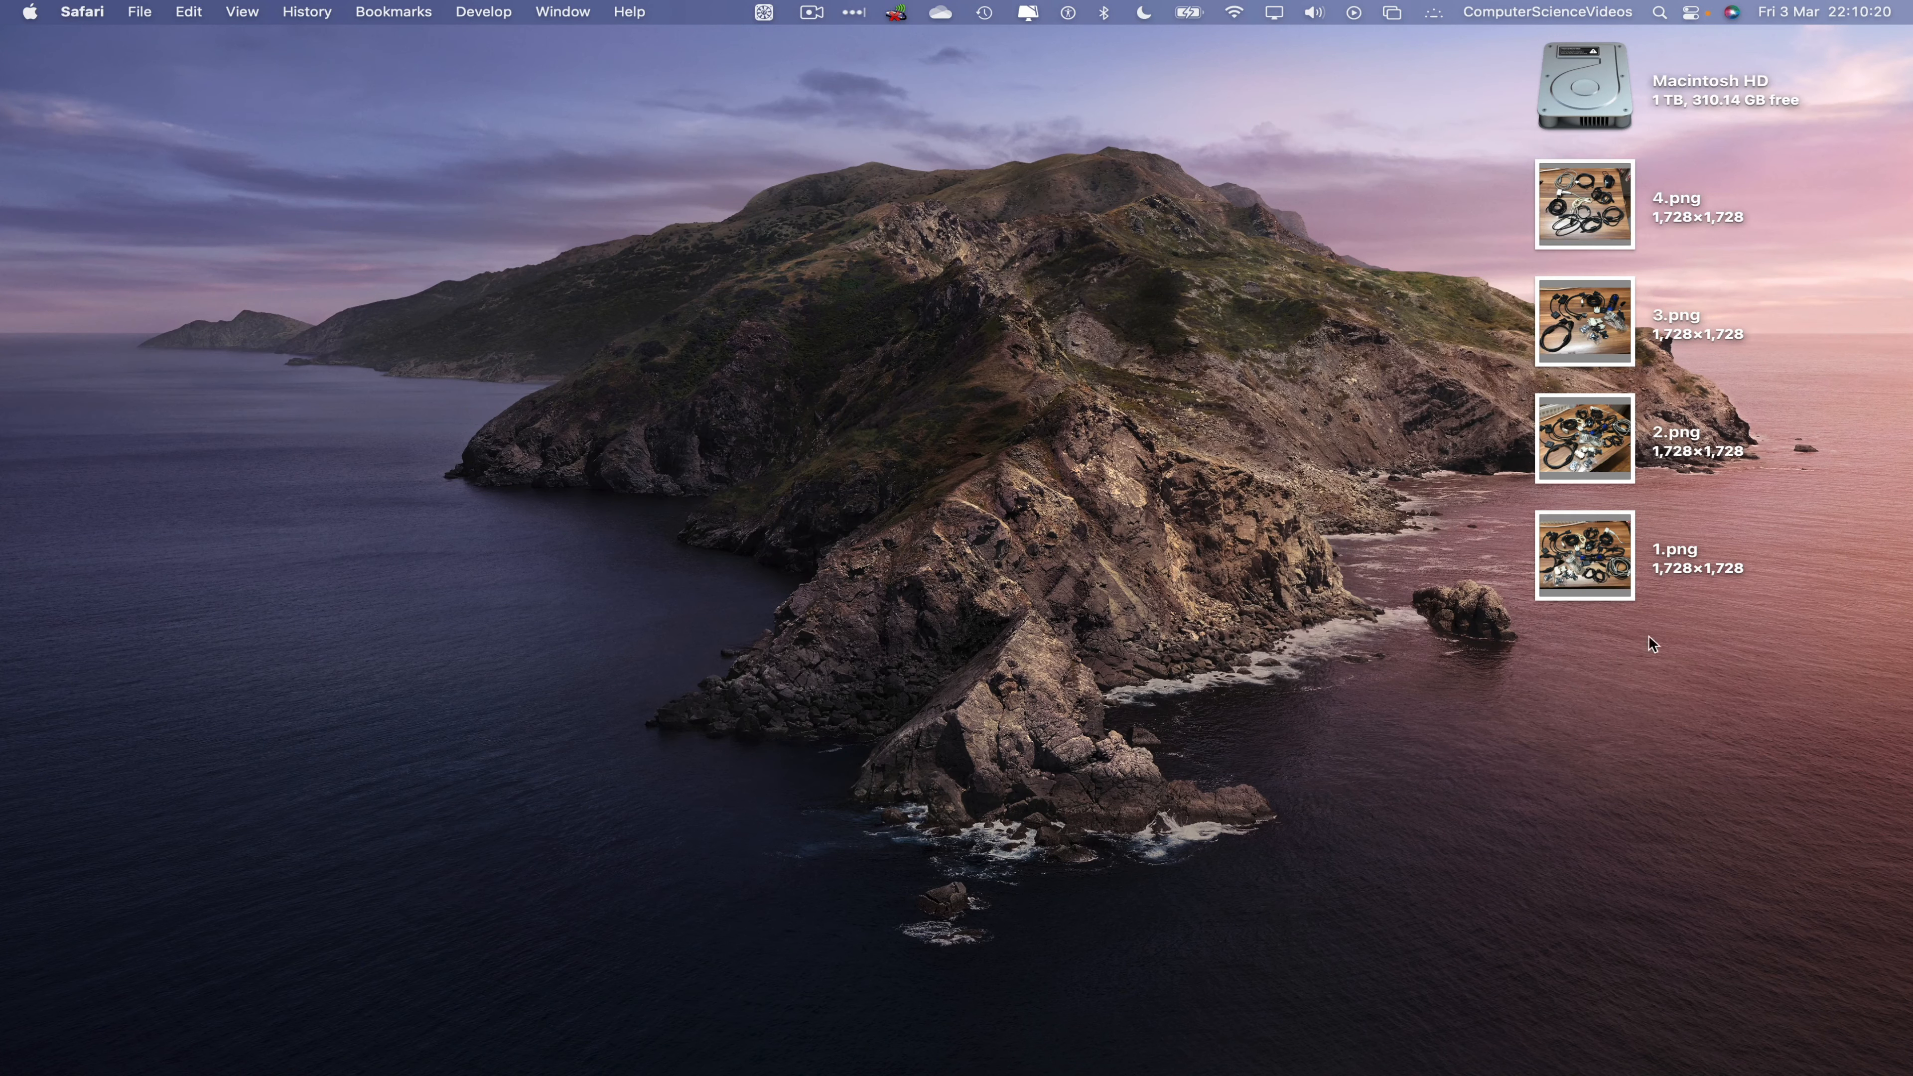
double_click(1610, 571)
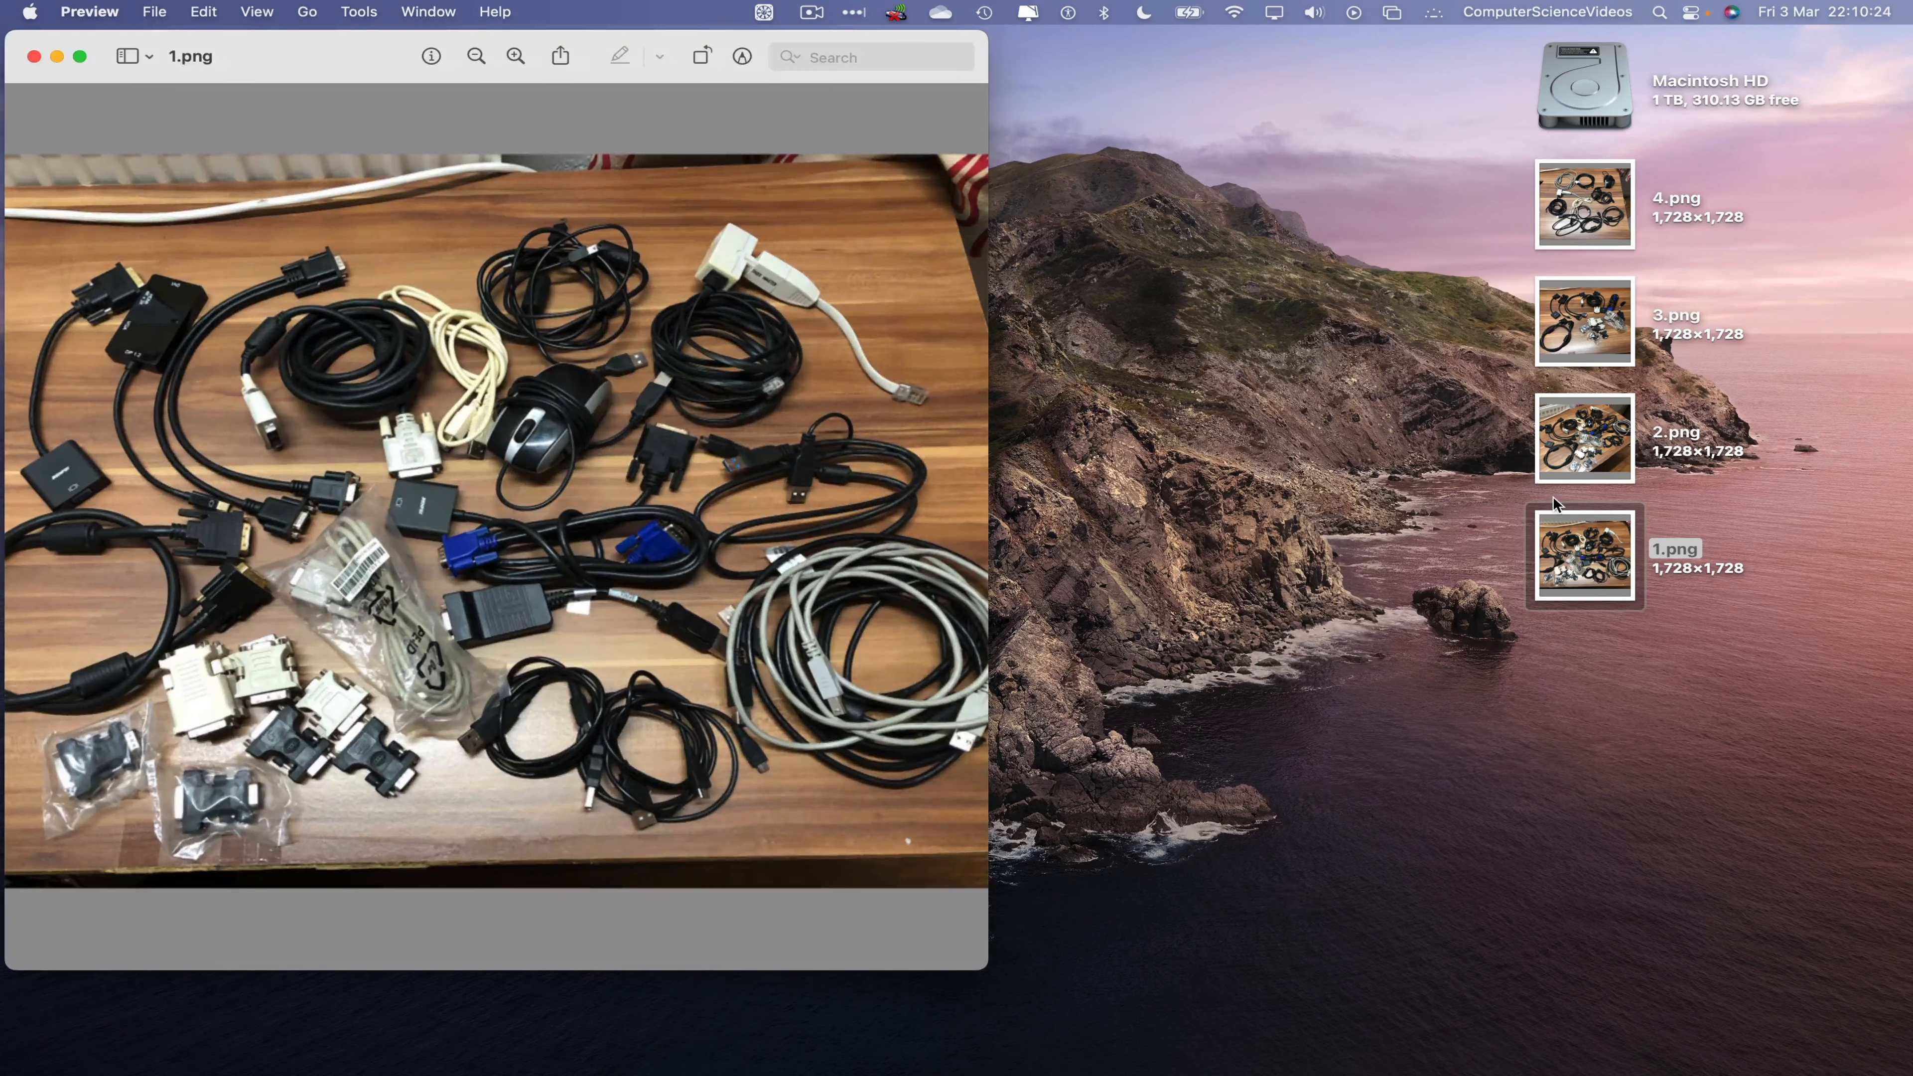
drag(991, 468, 1365, 474)
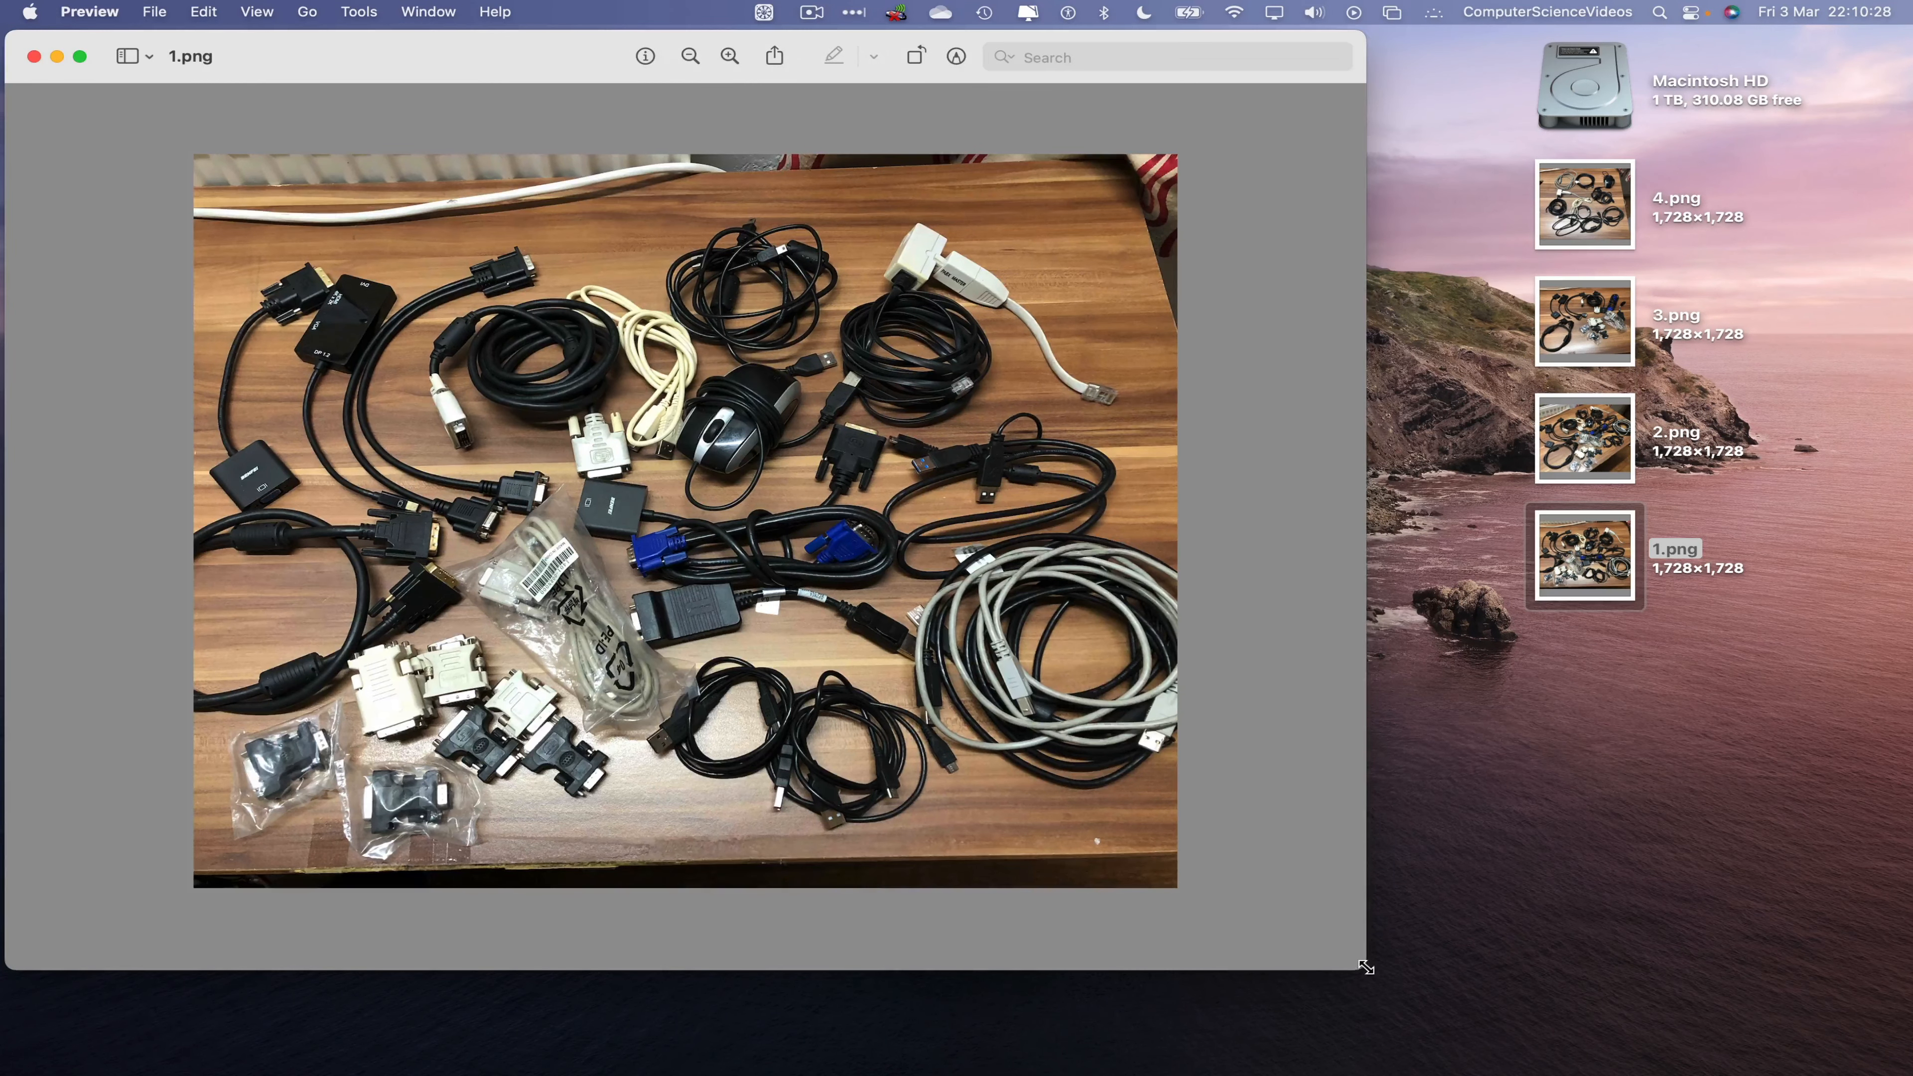
drag(1366, 970, 1475, 1013)
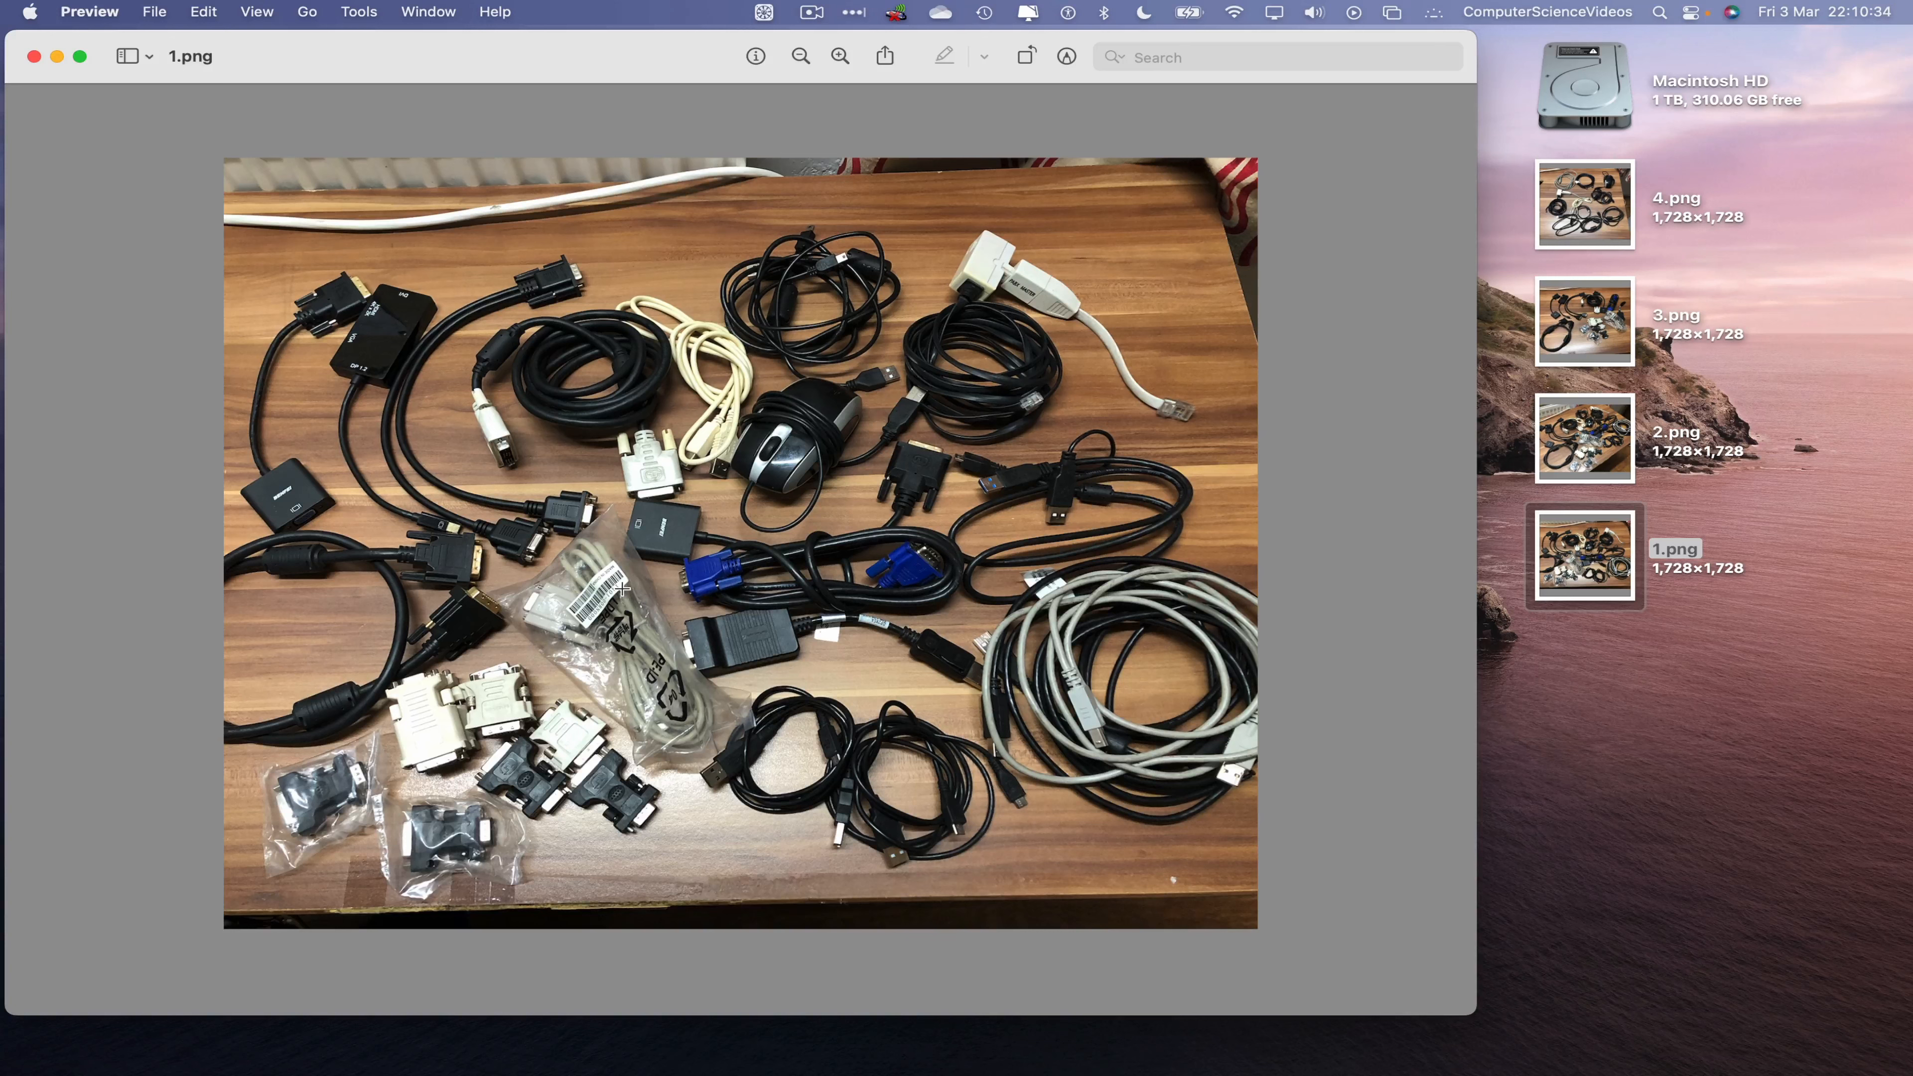
Quit Preview and return to the Gumtree ad page in Safari
click(105, 11)
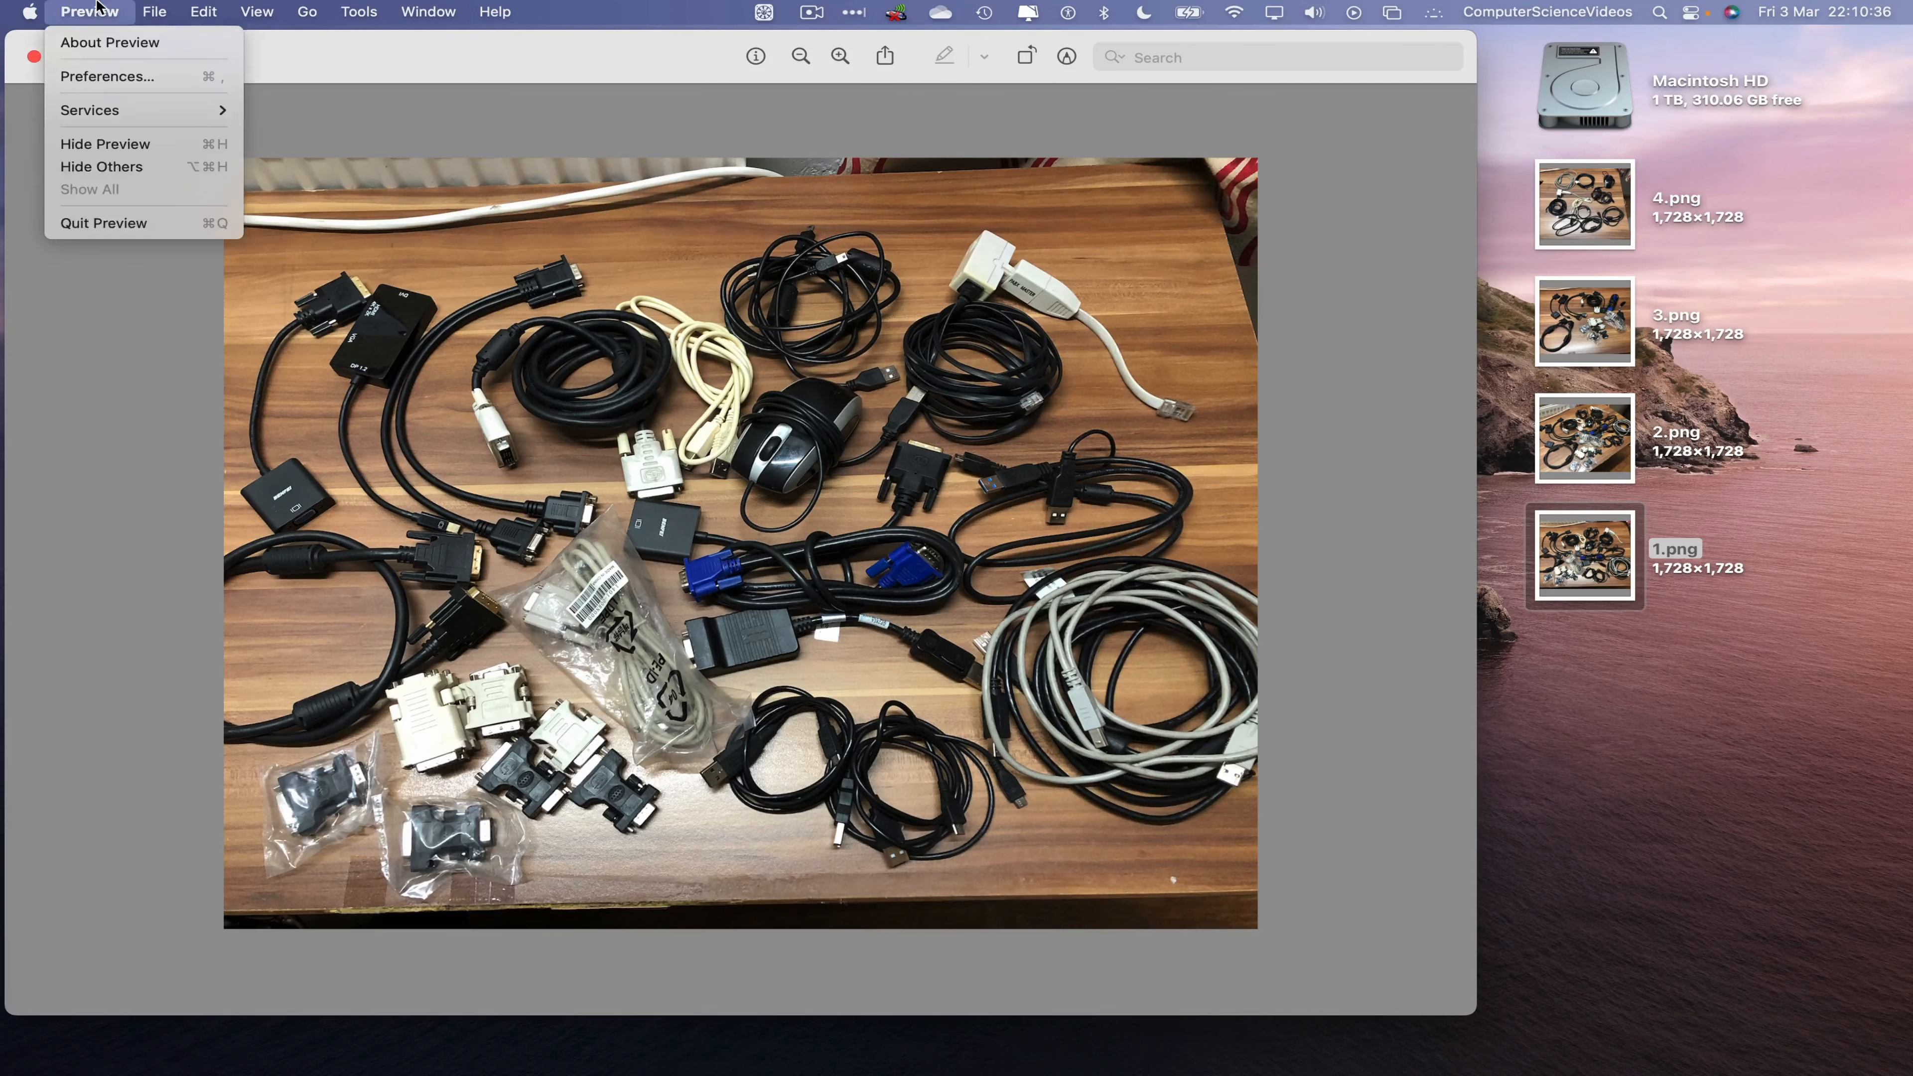
click(209, 223)
mouse_move(418, 1071)
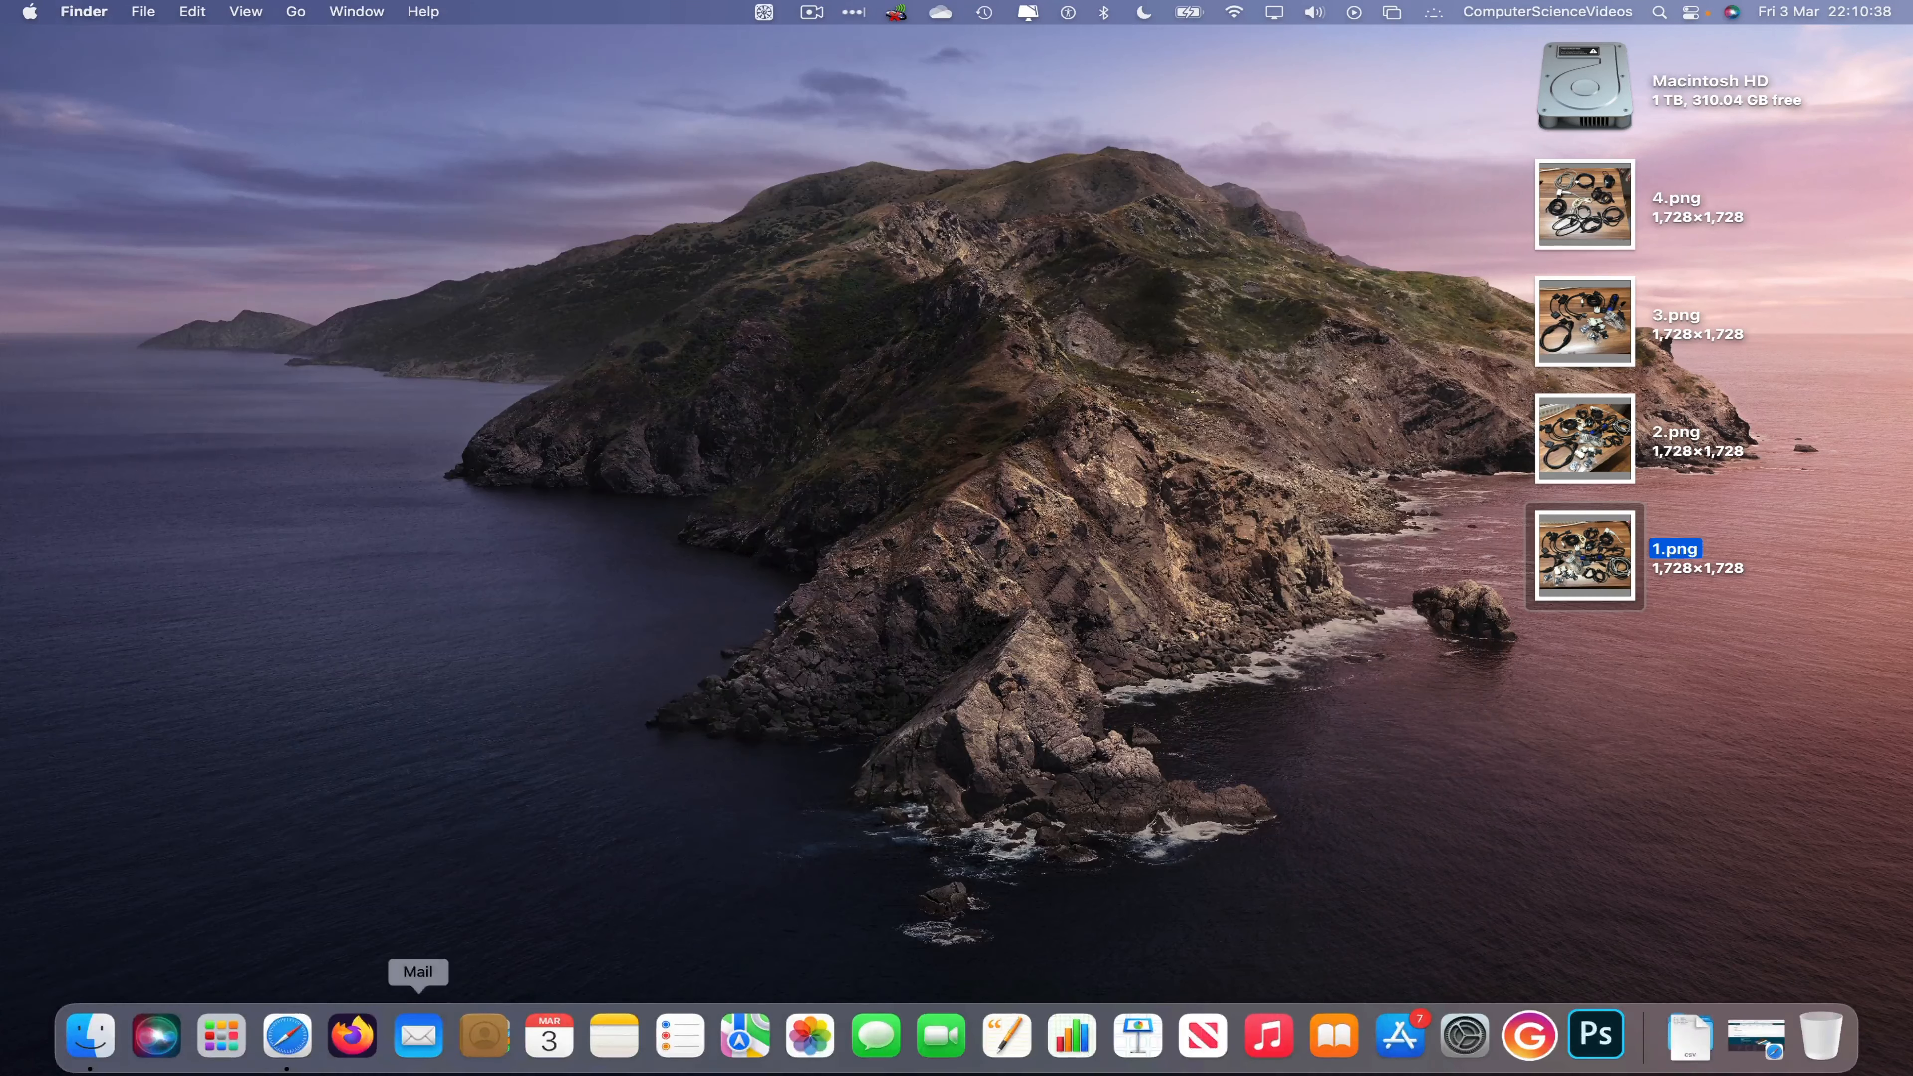
click(278, 1070)
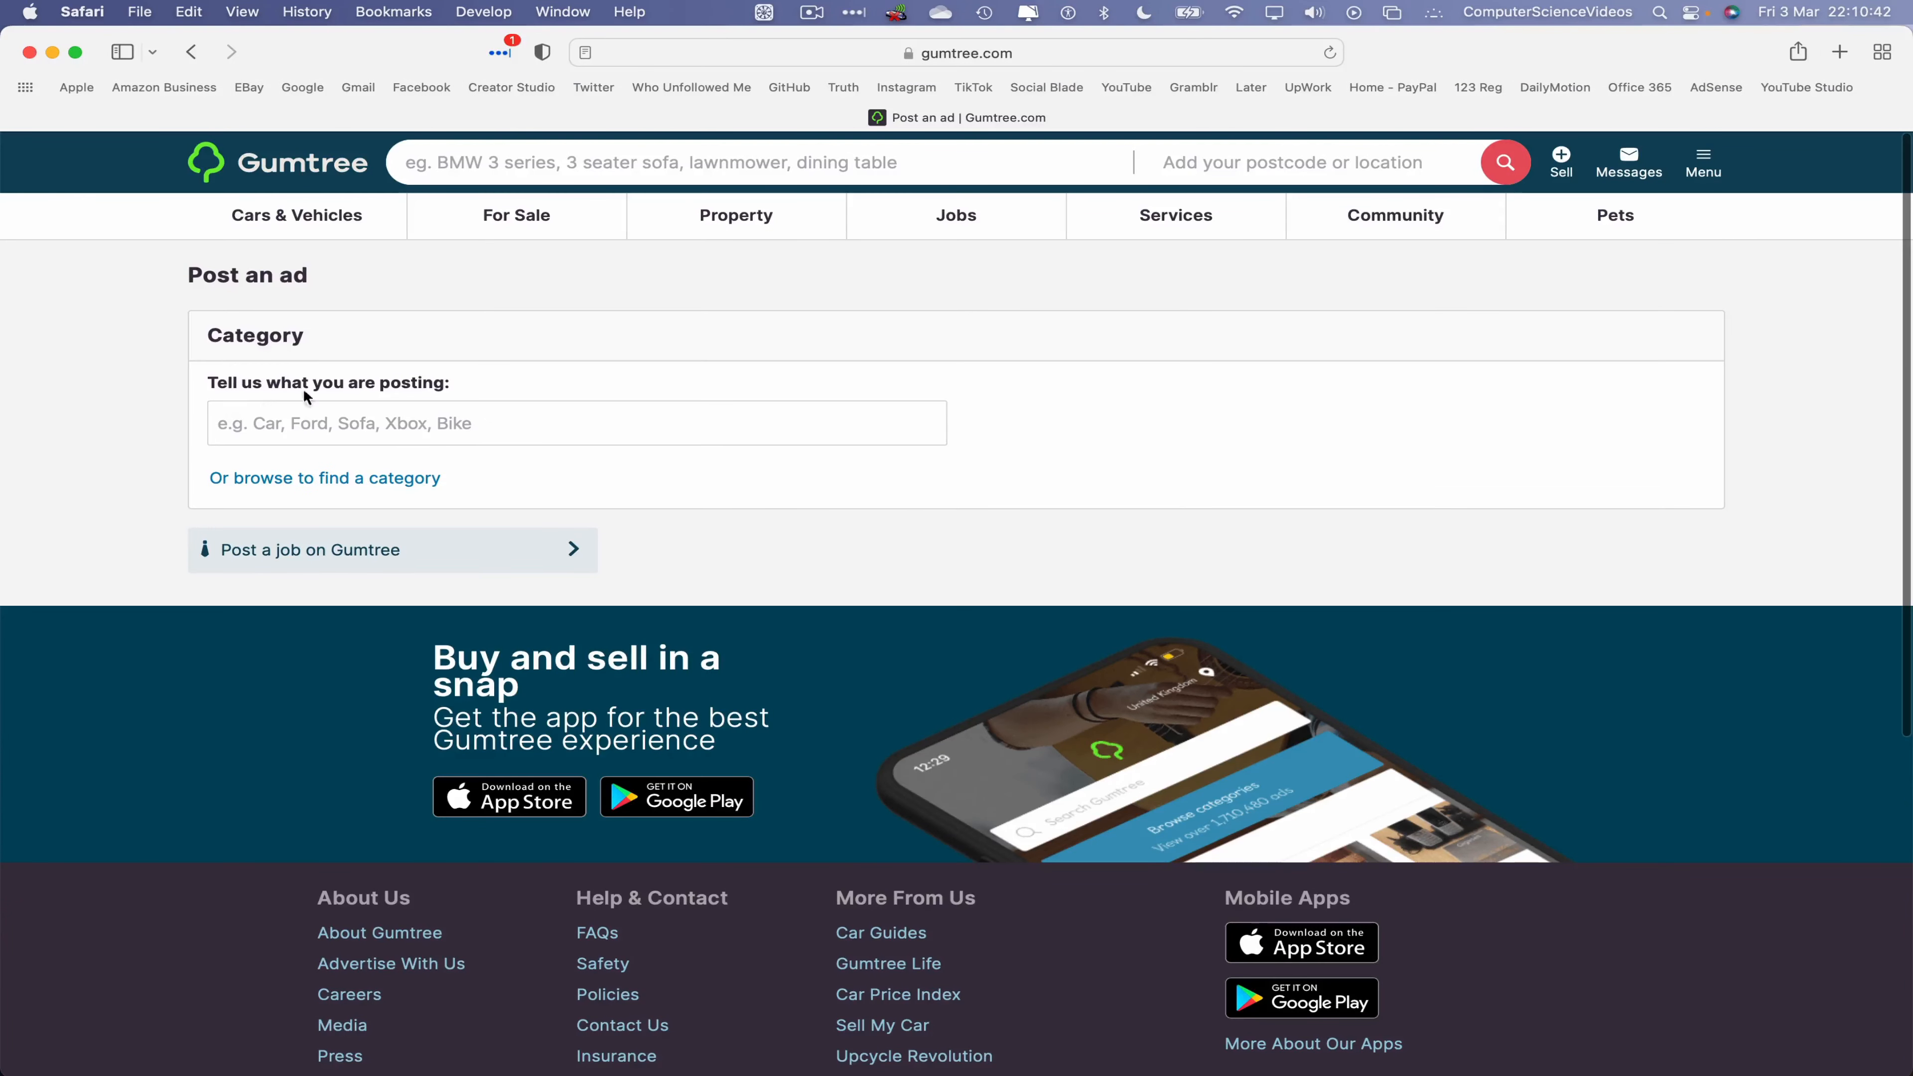
Browse the ad categories and choose For Sale, Computers & Software, then Computers, Laptops & Netbooks
click(348, 488)
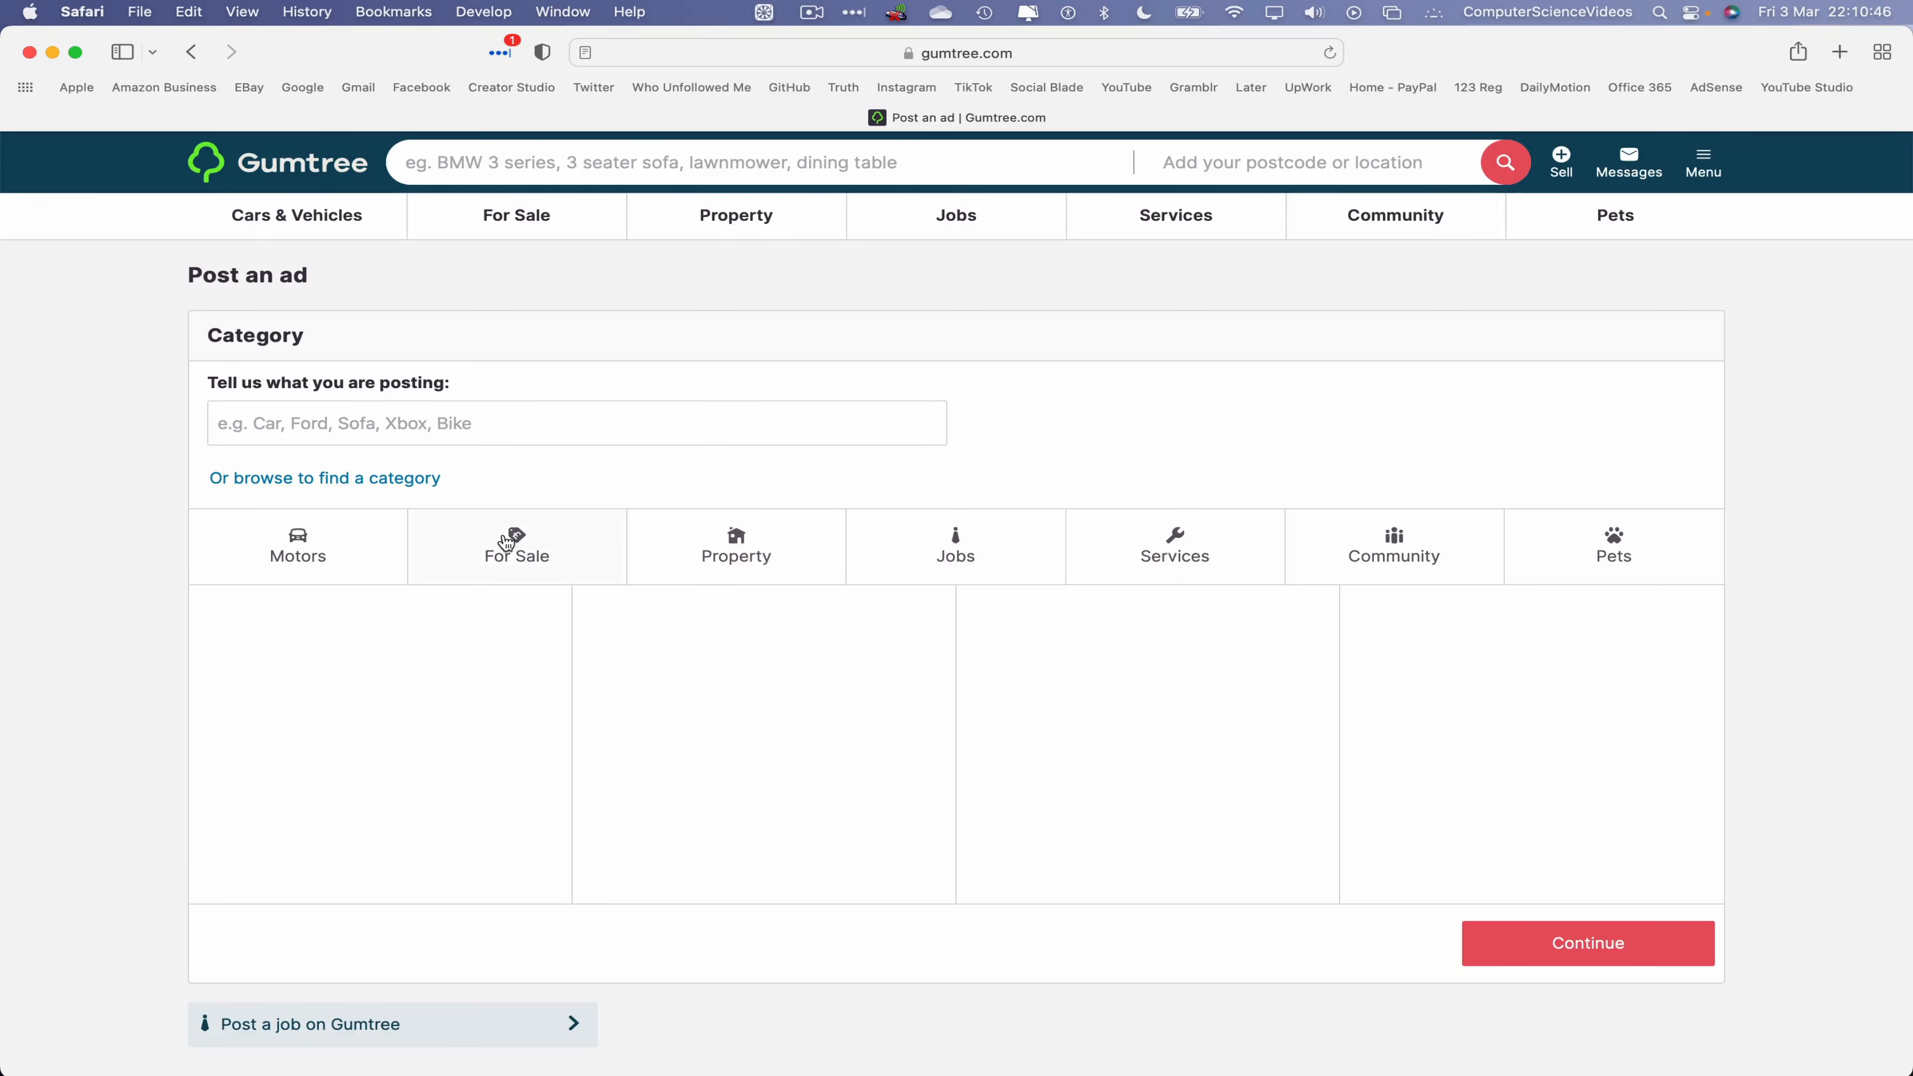
click(518, 542)
scroll(391, 703, down, 4)
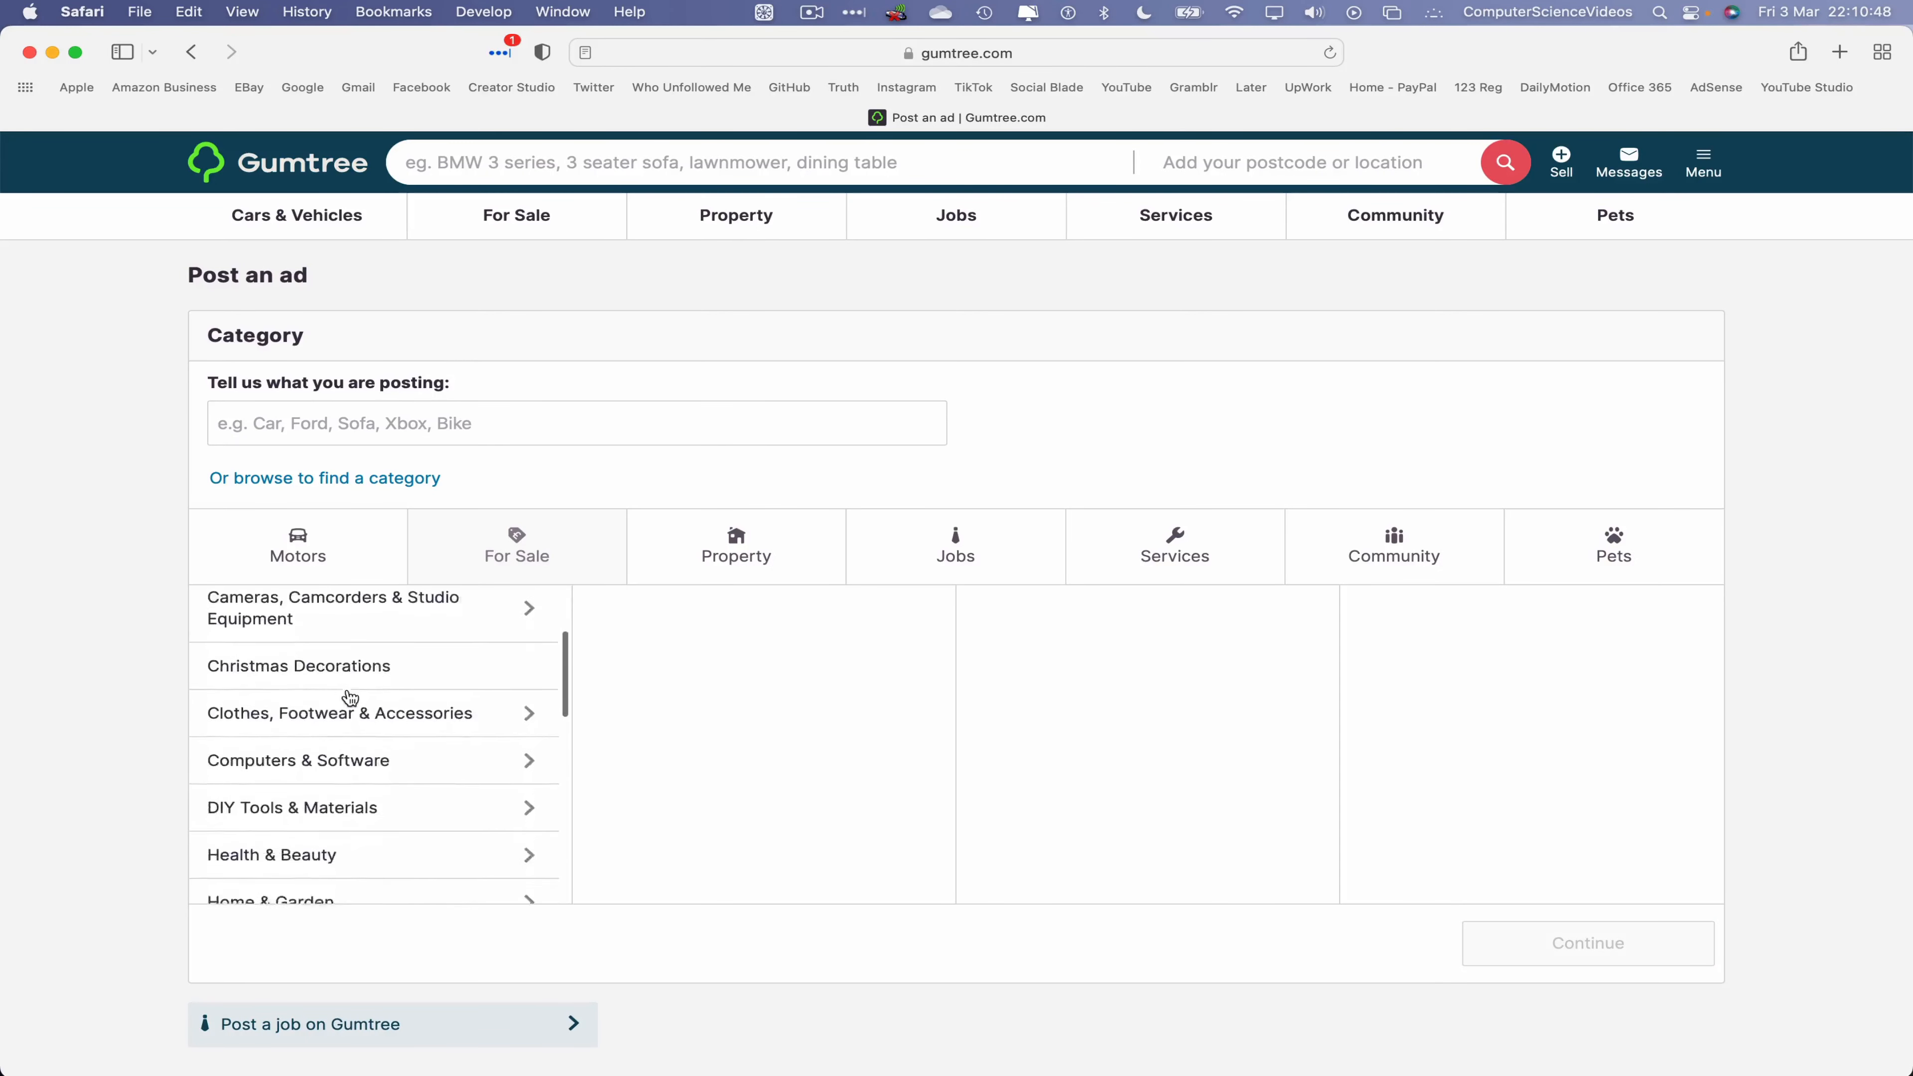
scroll(391, 702, down, 2)
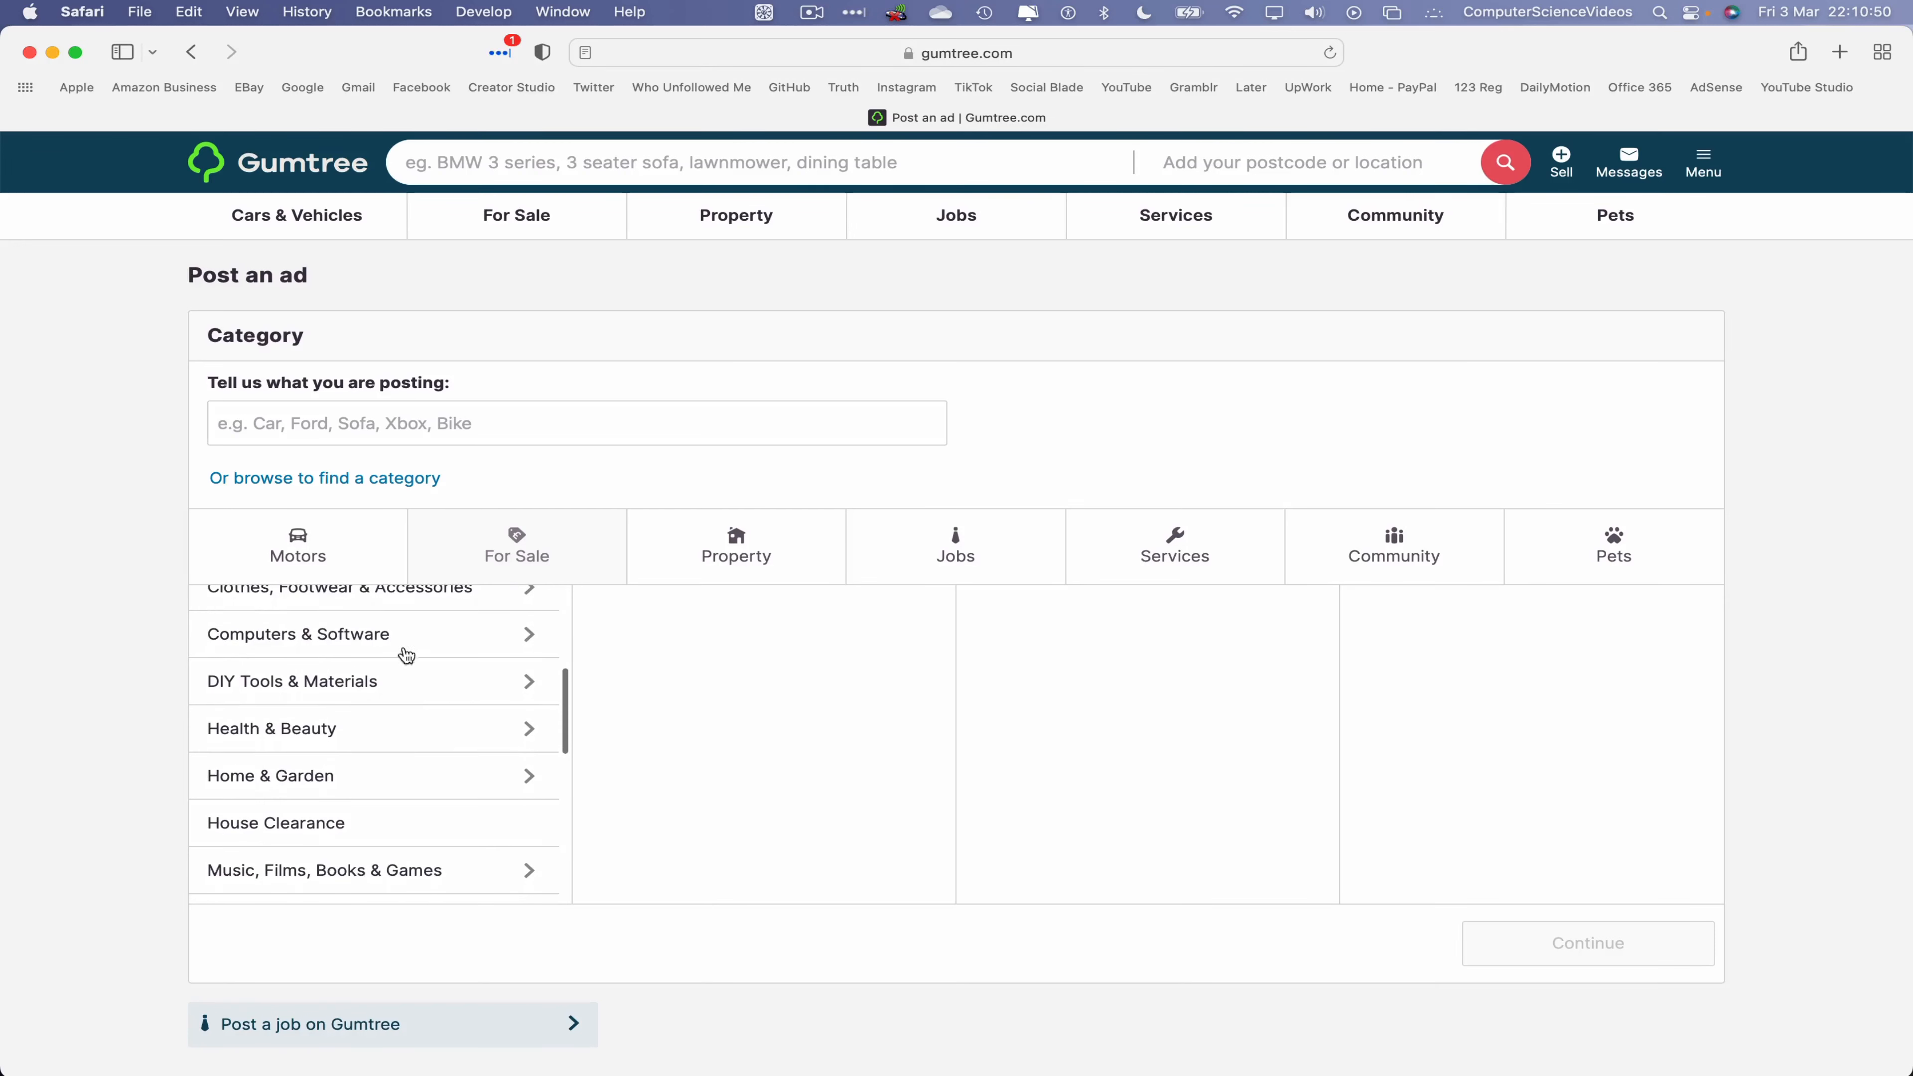
click(431, 636)
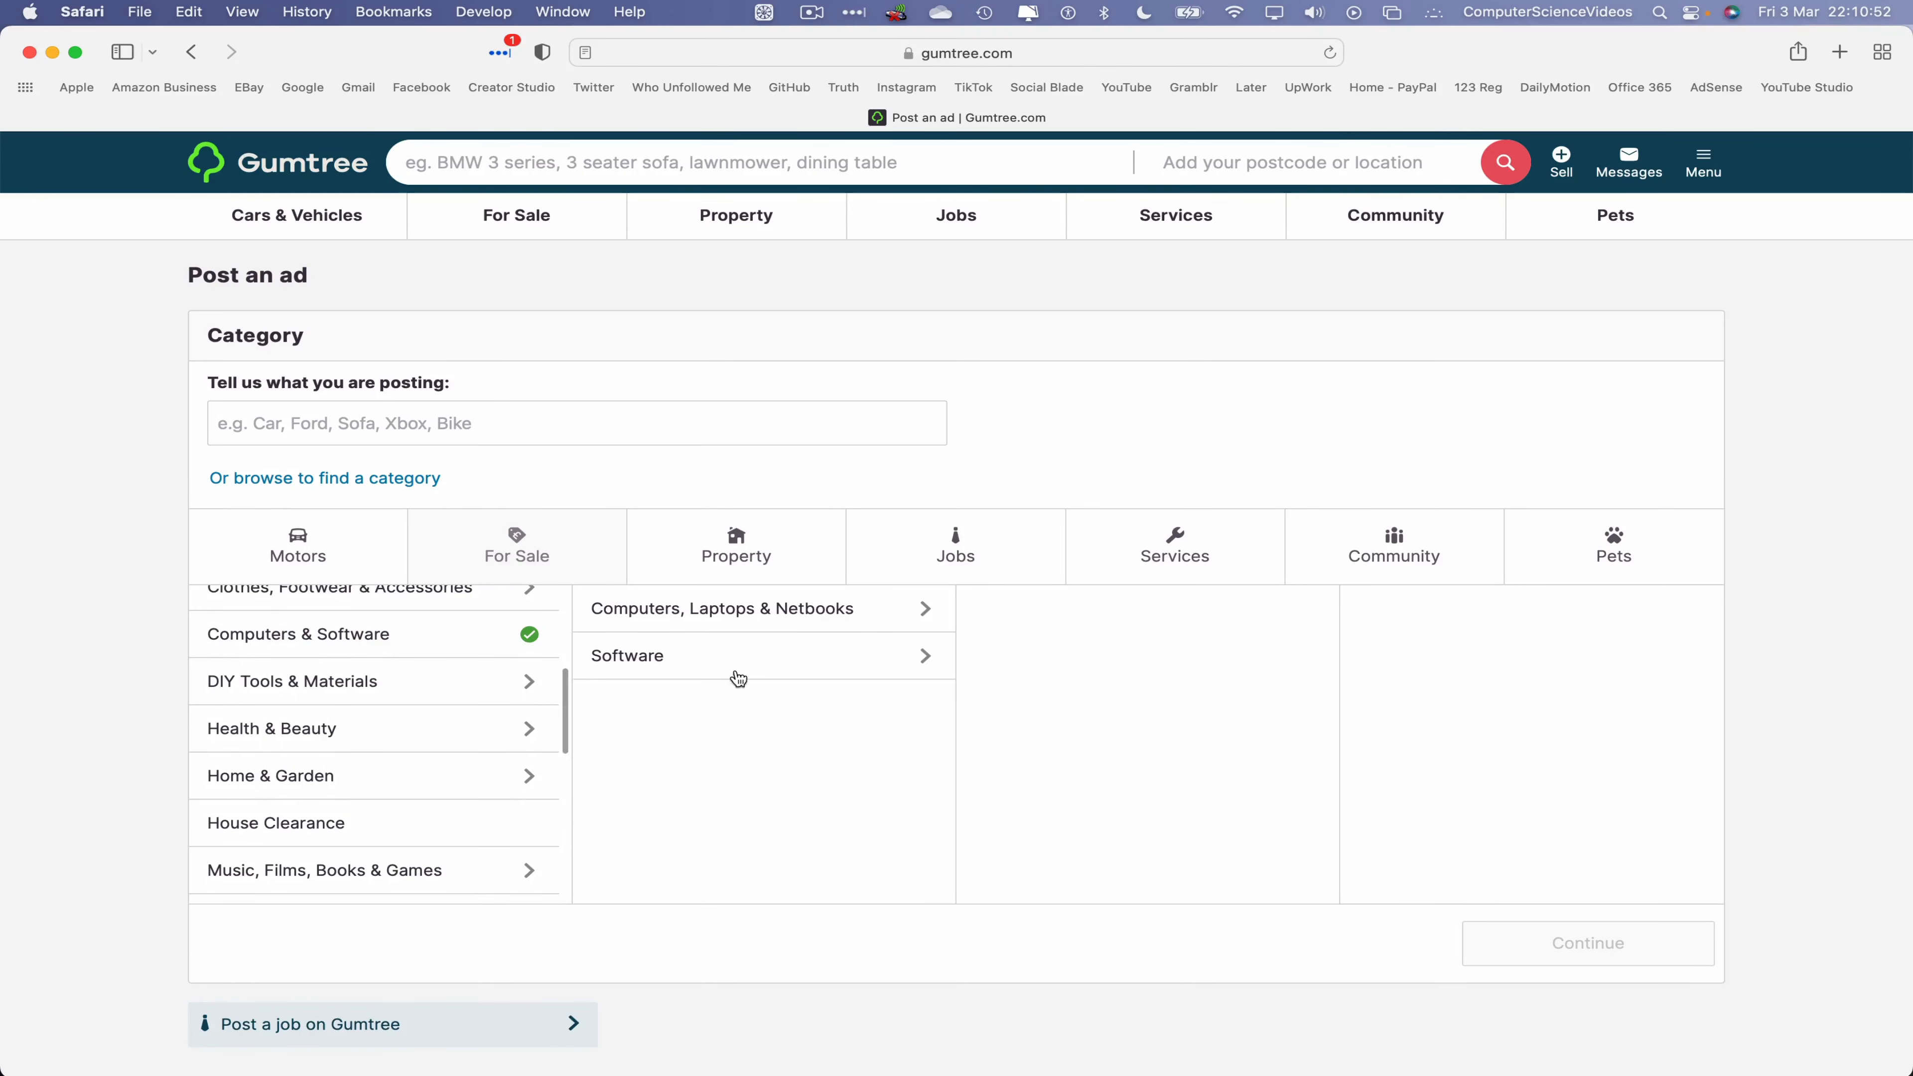
scroll(822, 621, down, 1)
click(822, 621)
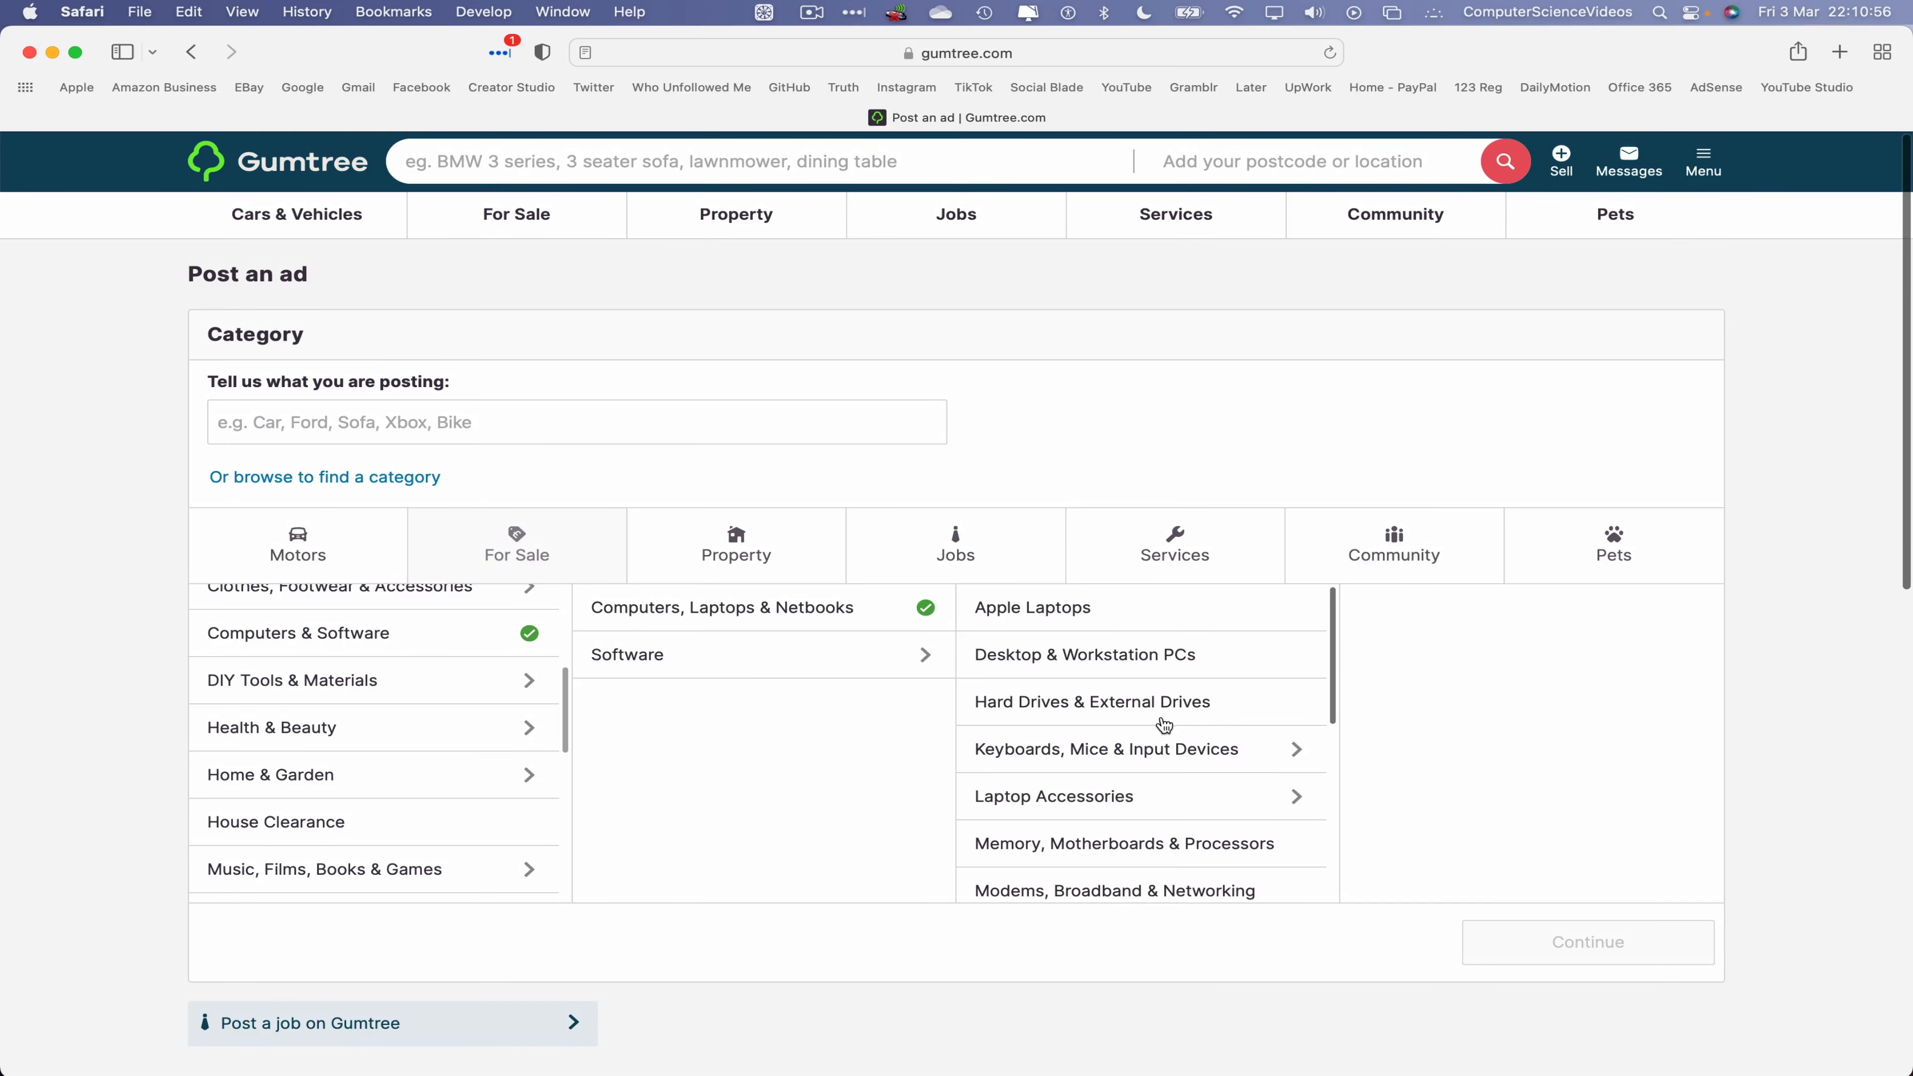
Choose Laptop Accessories with Other Laptop & Desktop Accessories as the subcategory, and continue to the ad form
click(1175, 804)
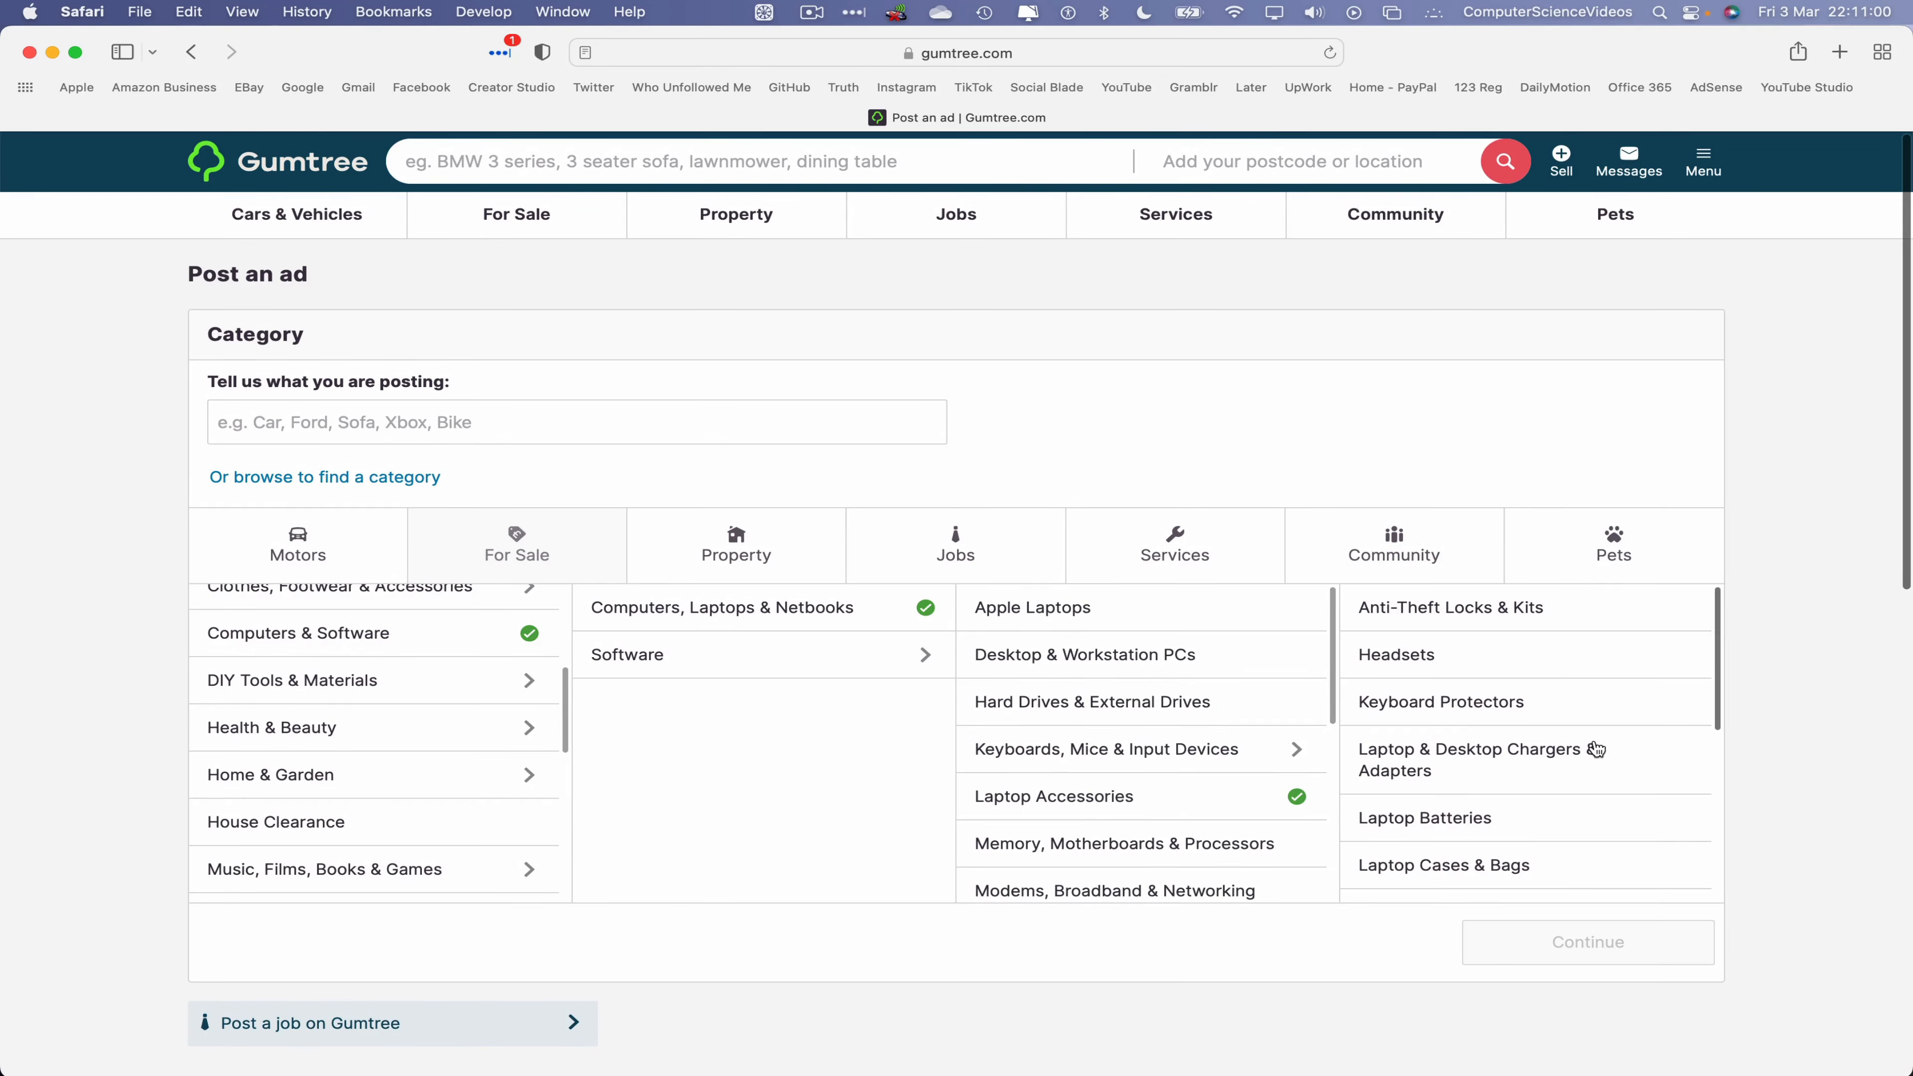
scroll(1624, 731, down, 2)
scroll(1624, 737, down, 4)
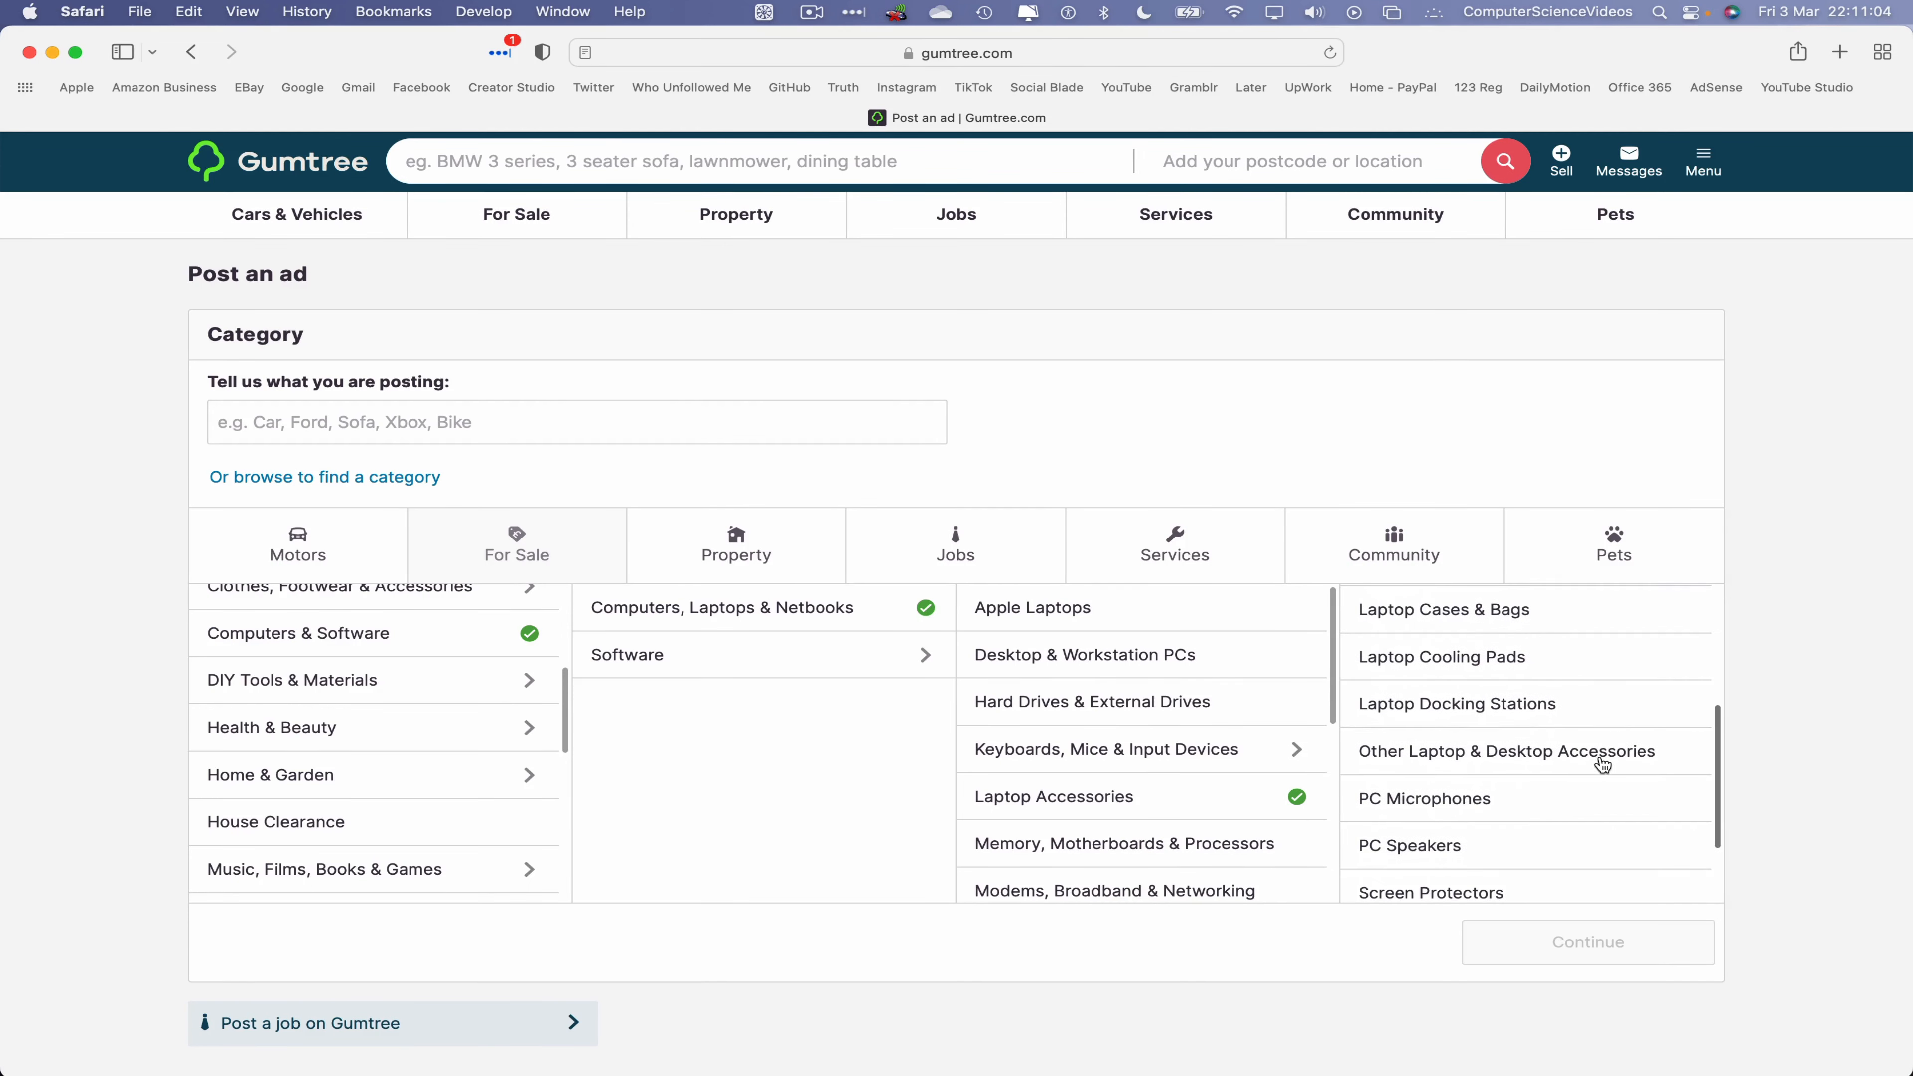
scroll(1603, 764, down, 1)
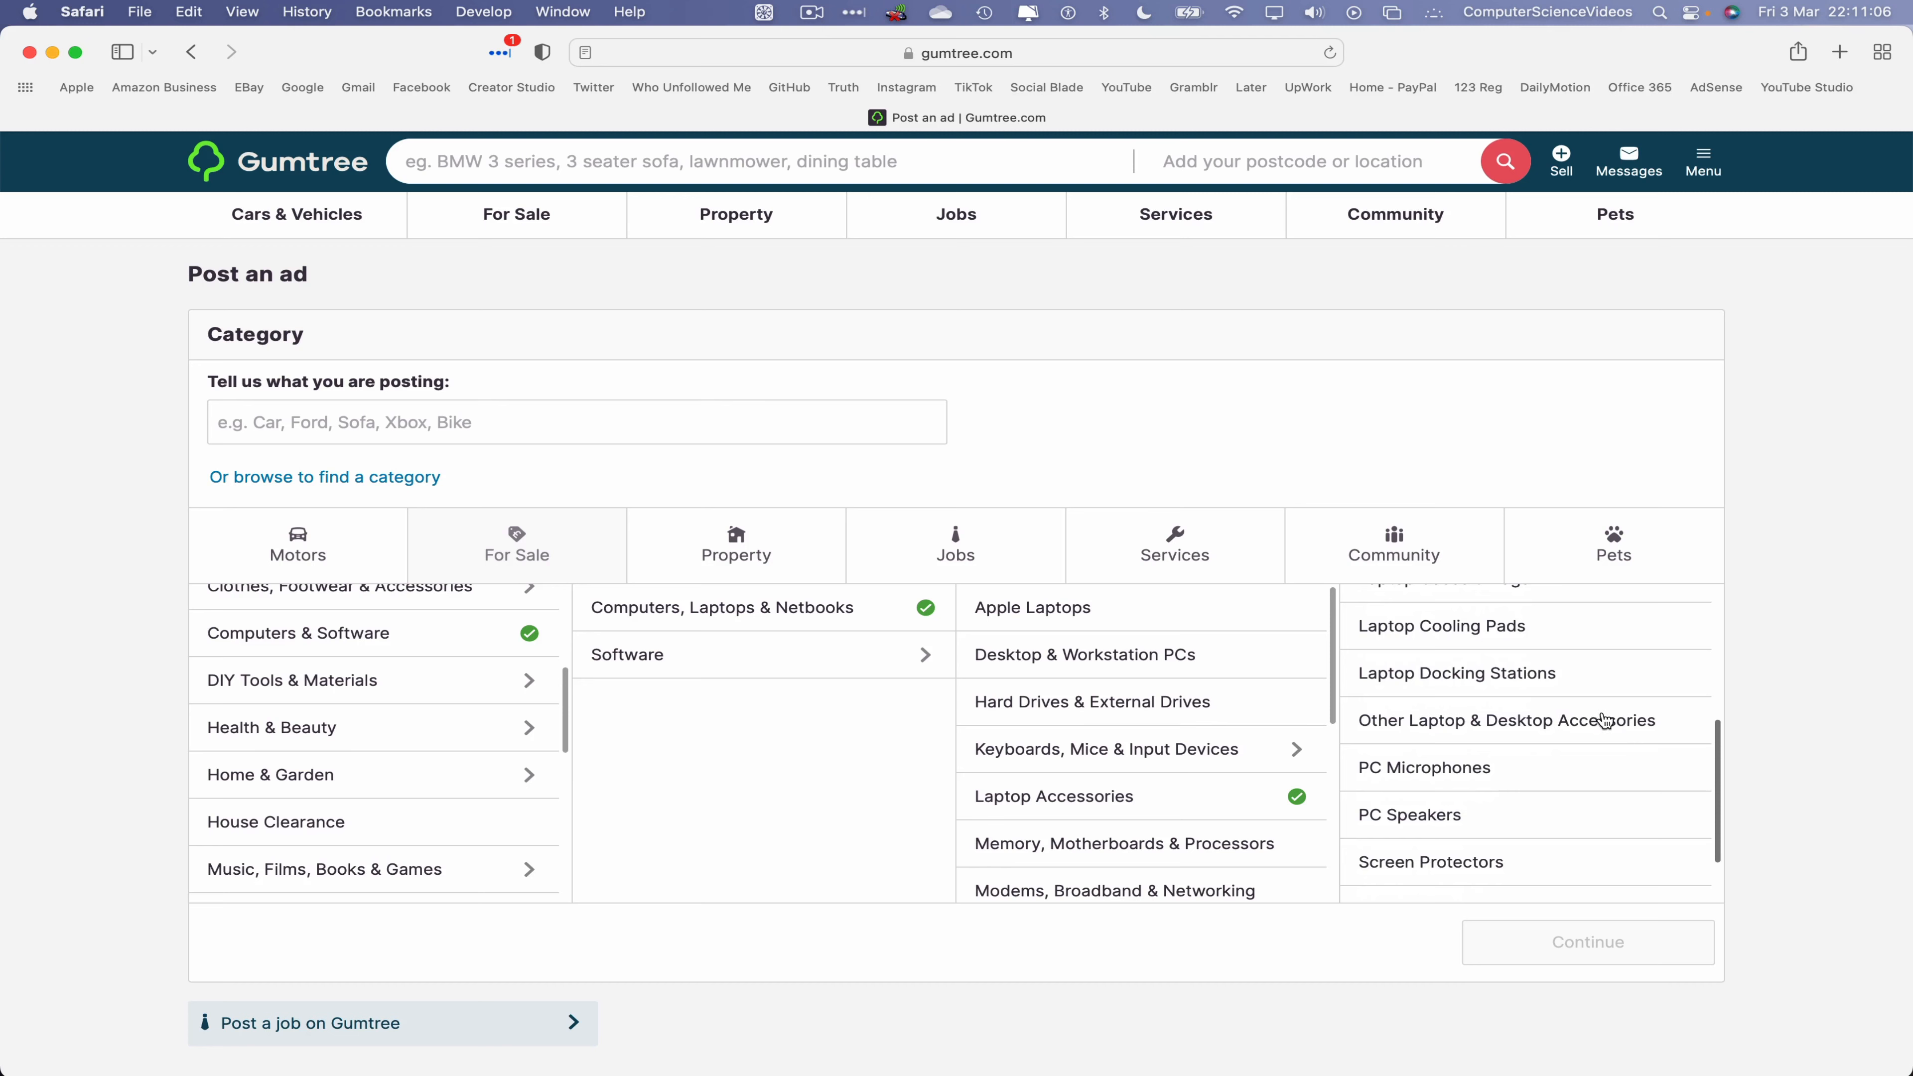
click(1621, 728)
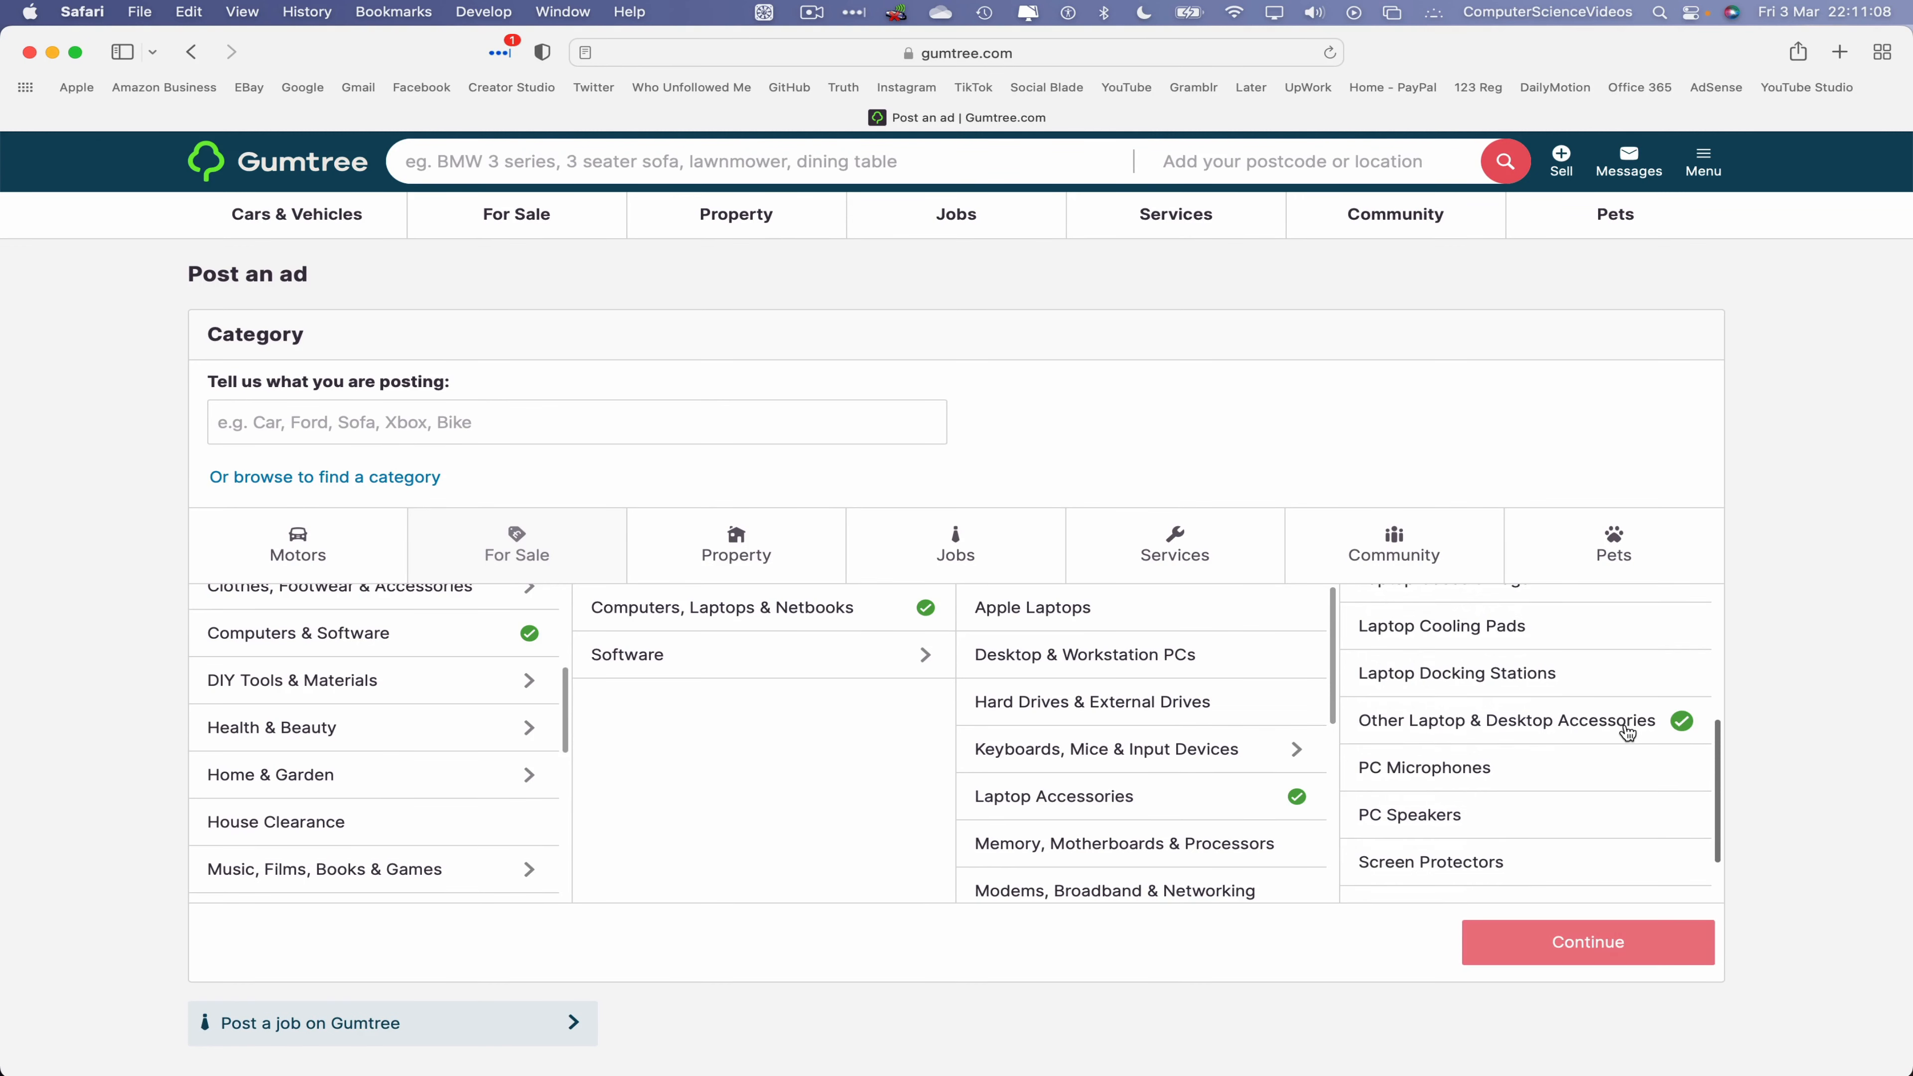
click(1673, 951)
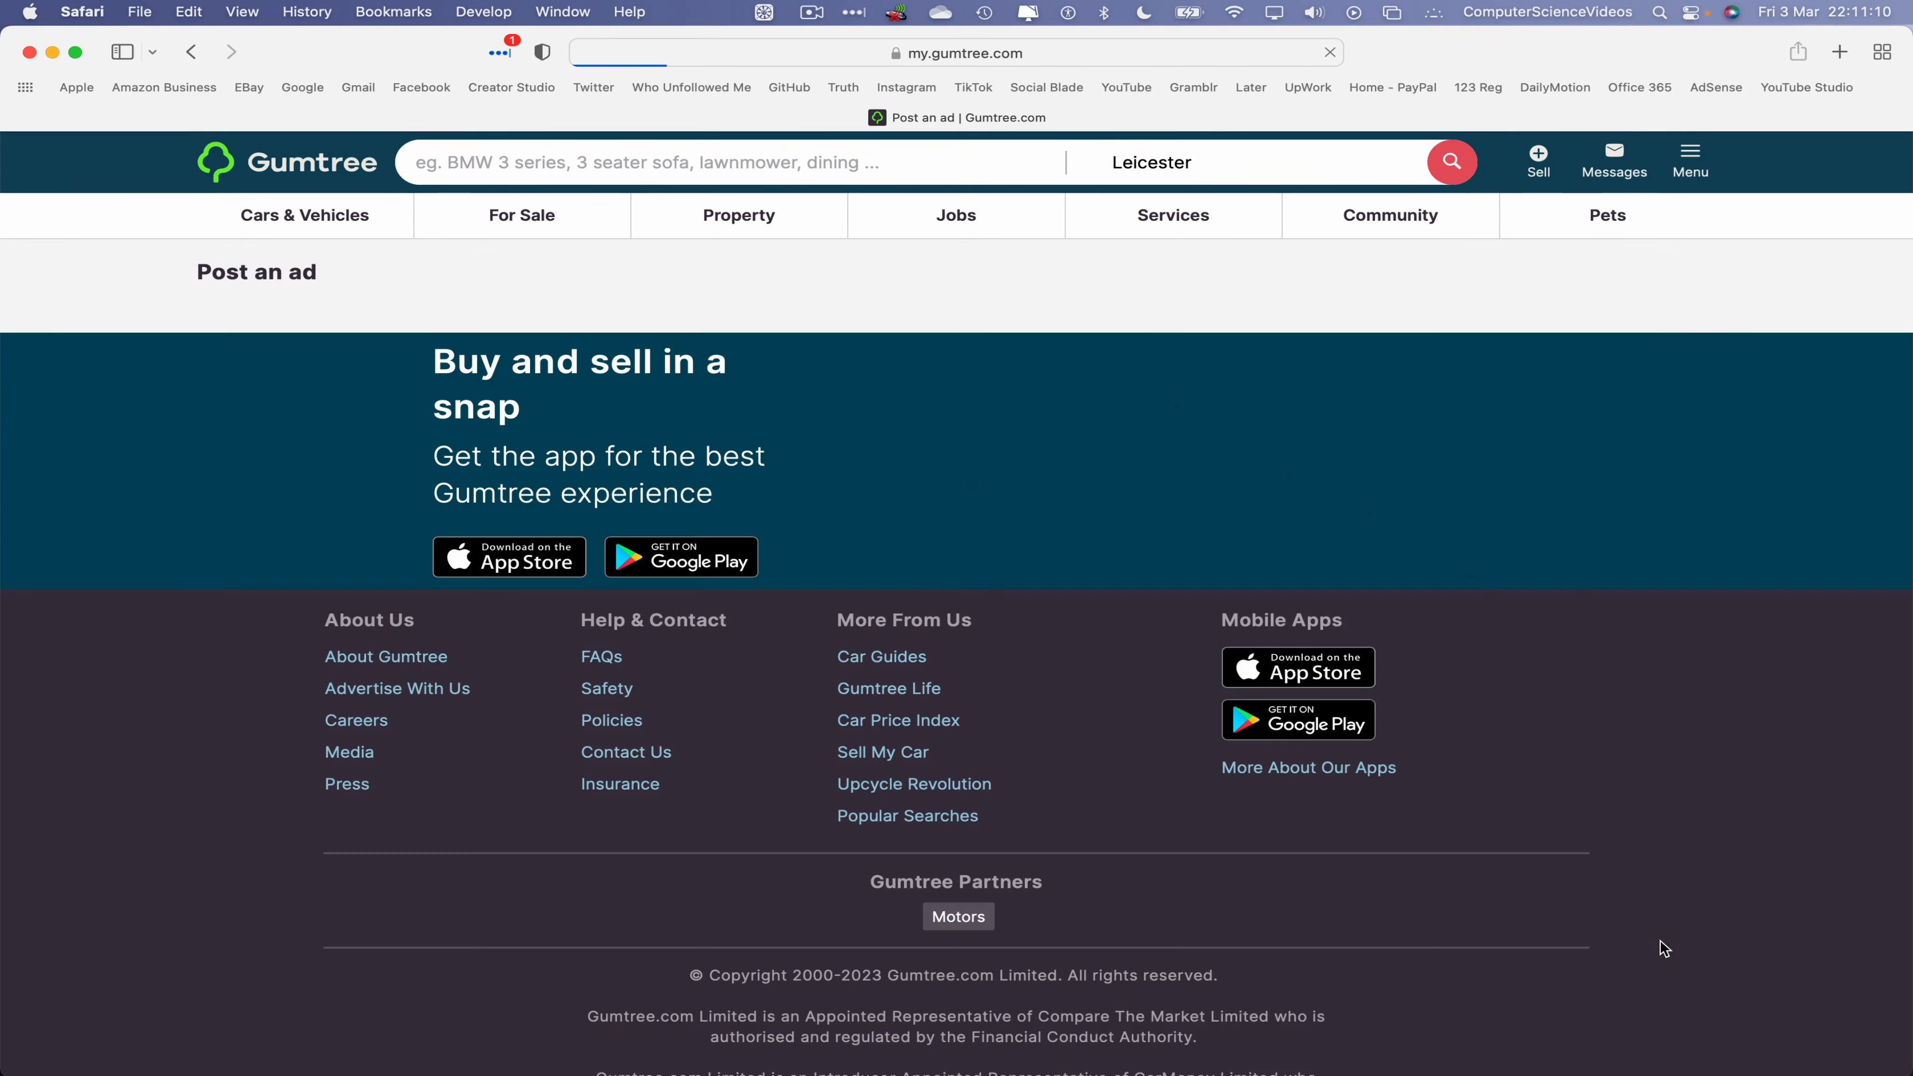
Set the ad title to "Joblot of Computer Cables, Wires, Adapters / Dongles"
mouse_move(705, 226)
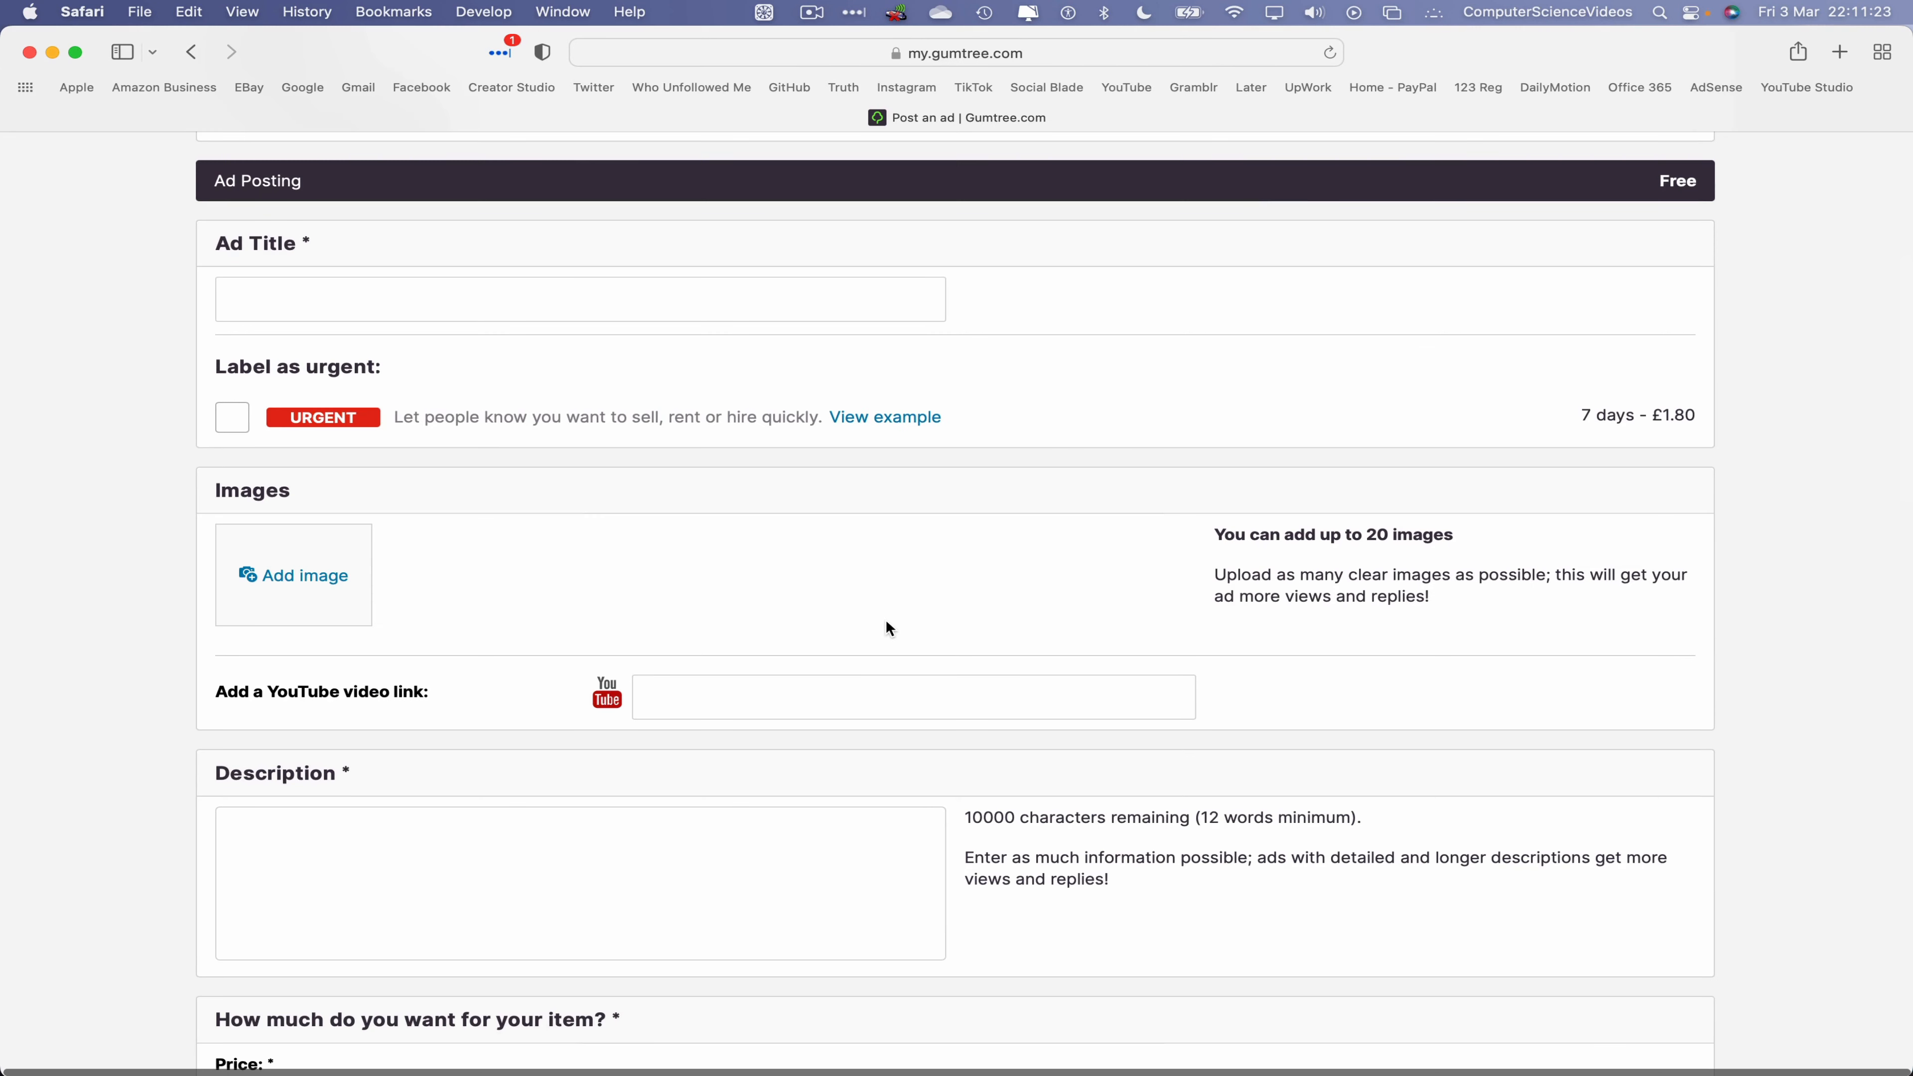
click(464, 300)
text(Joblot of Computer Cables, Wires, Adapters / Dongles)
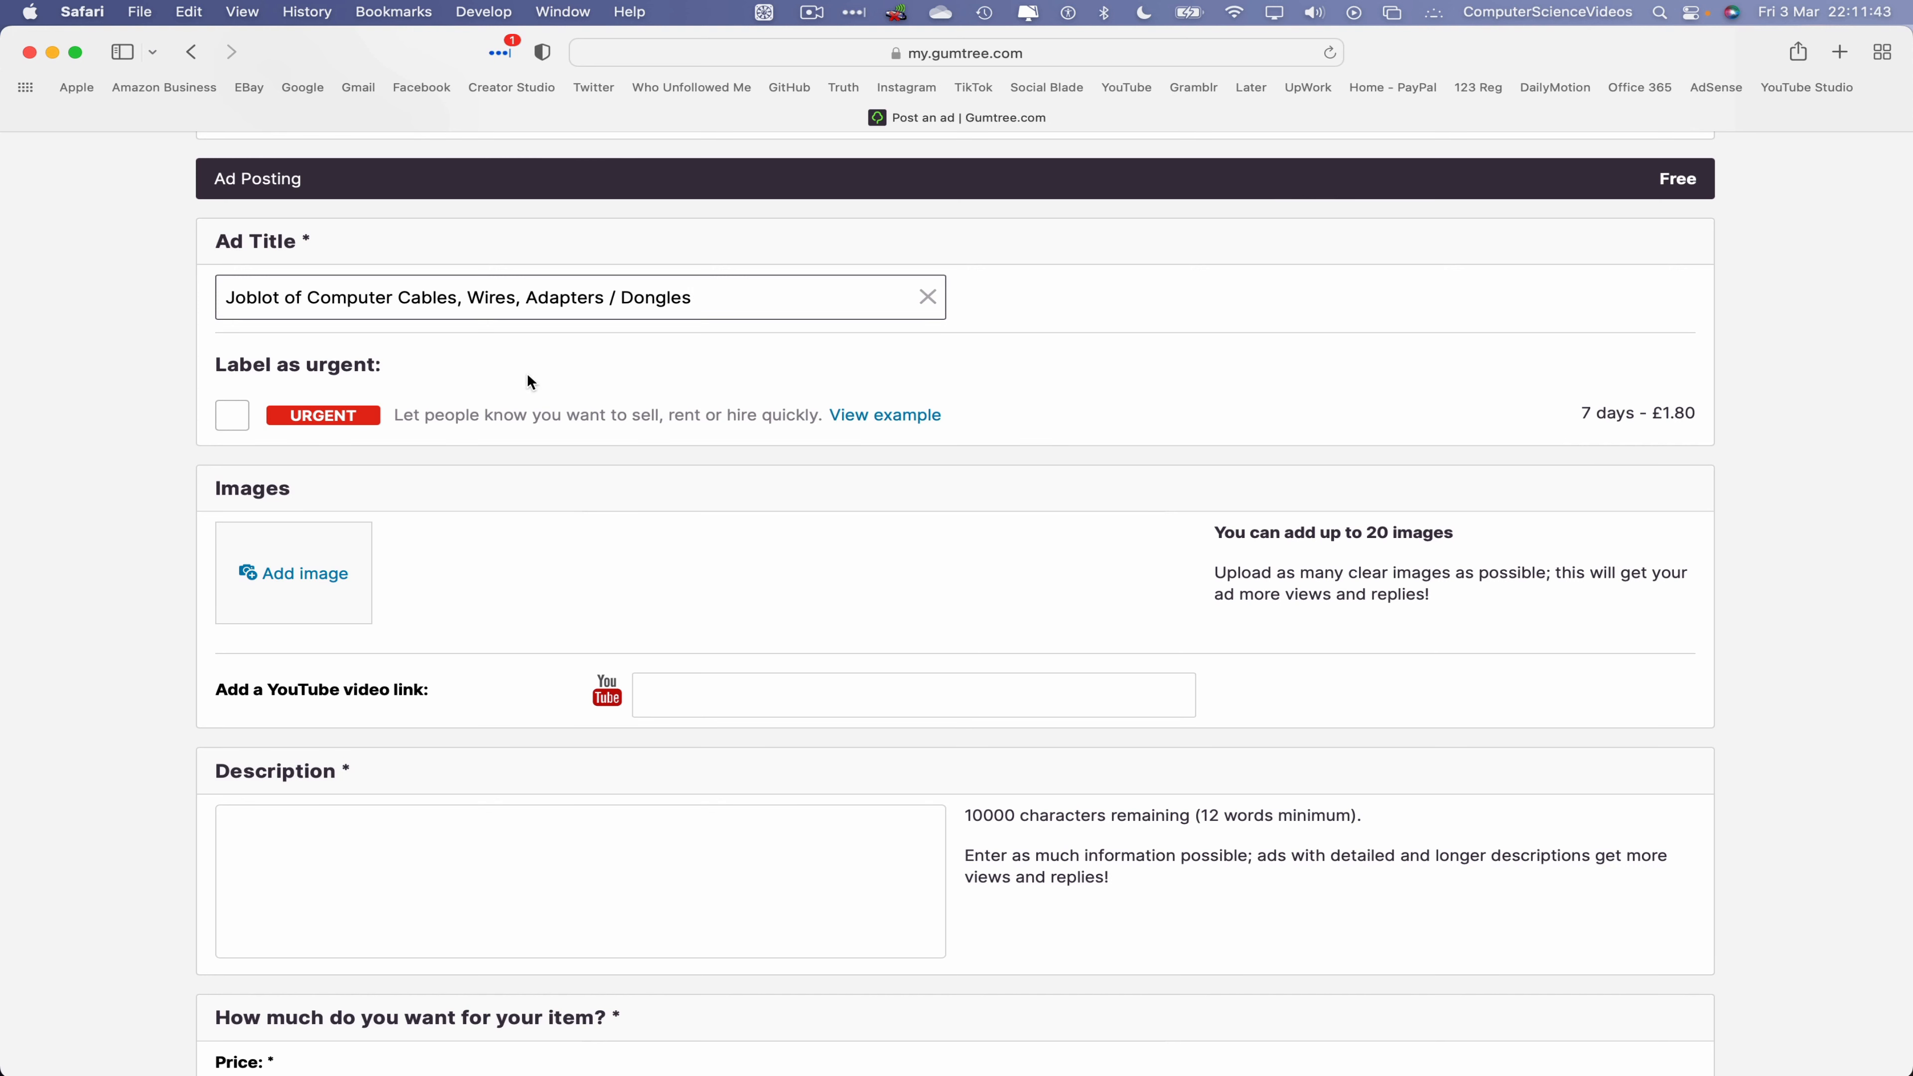
Upload the images 1.png, 2.png, 3.png and 4.png from the Desktop folder to the ad
click(317, 573)
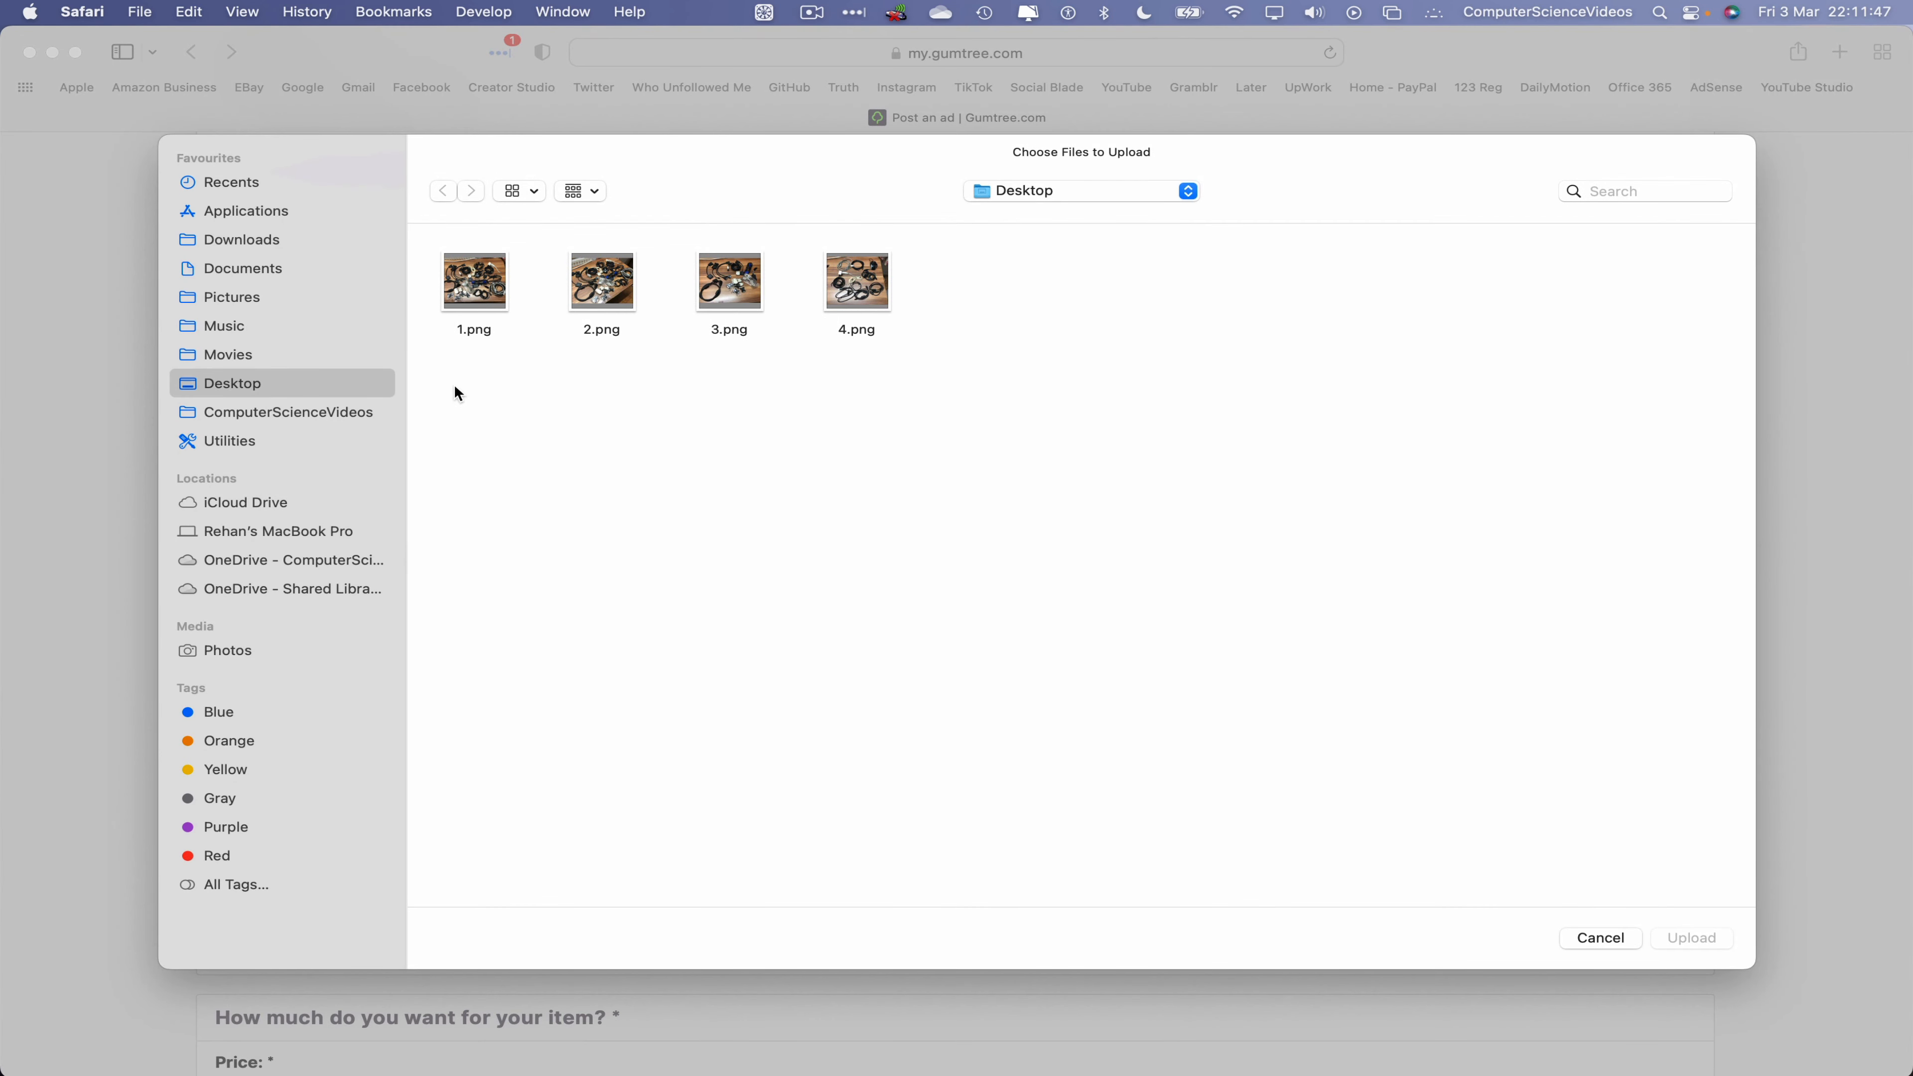
drag(462, 390, 883, 285)
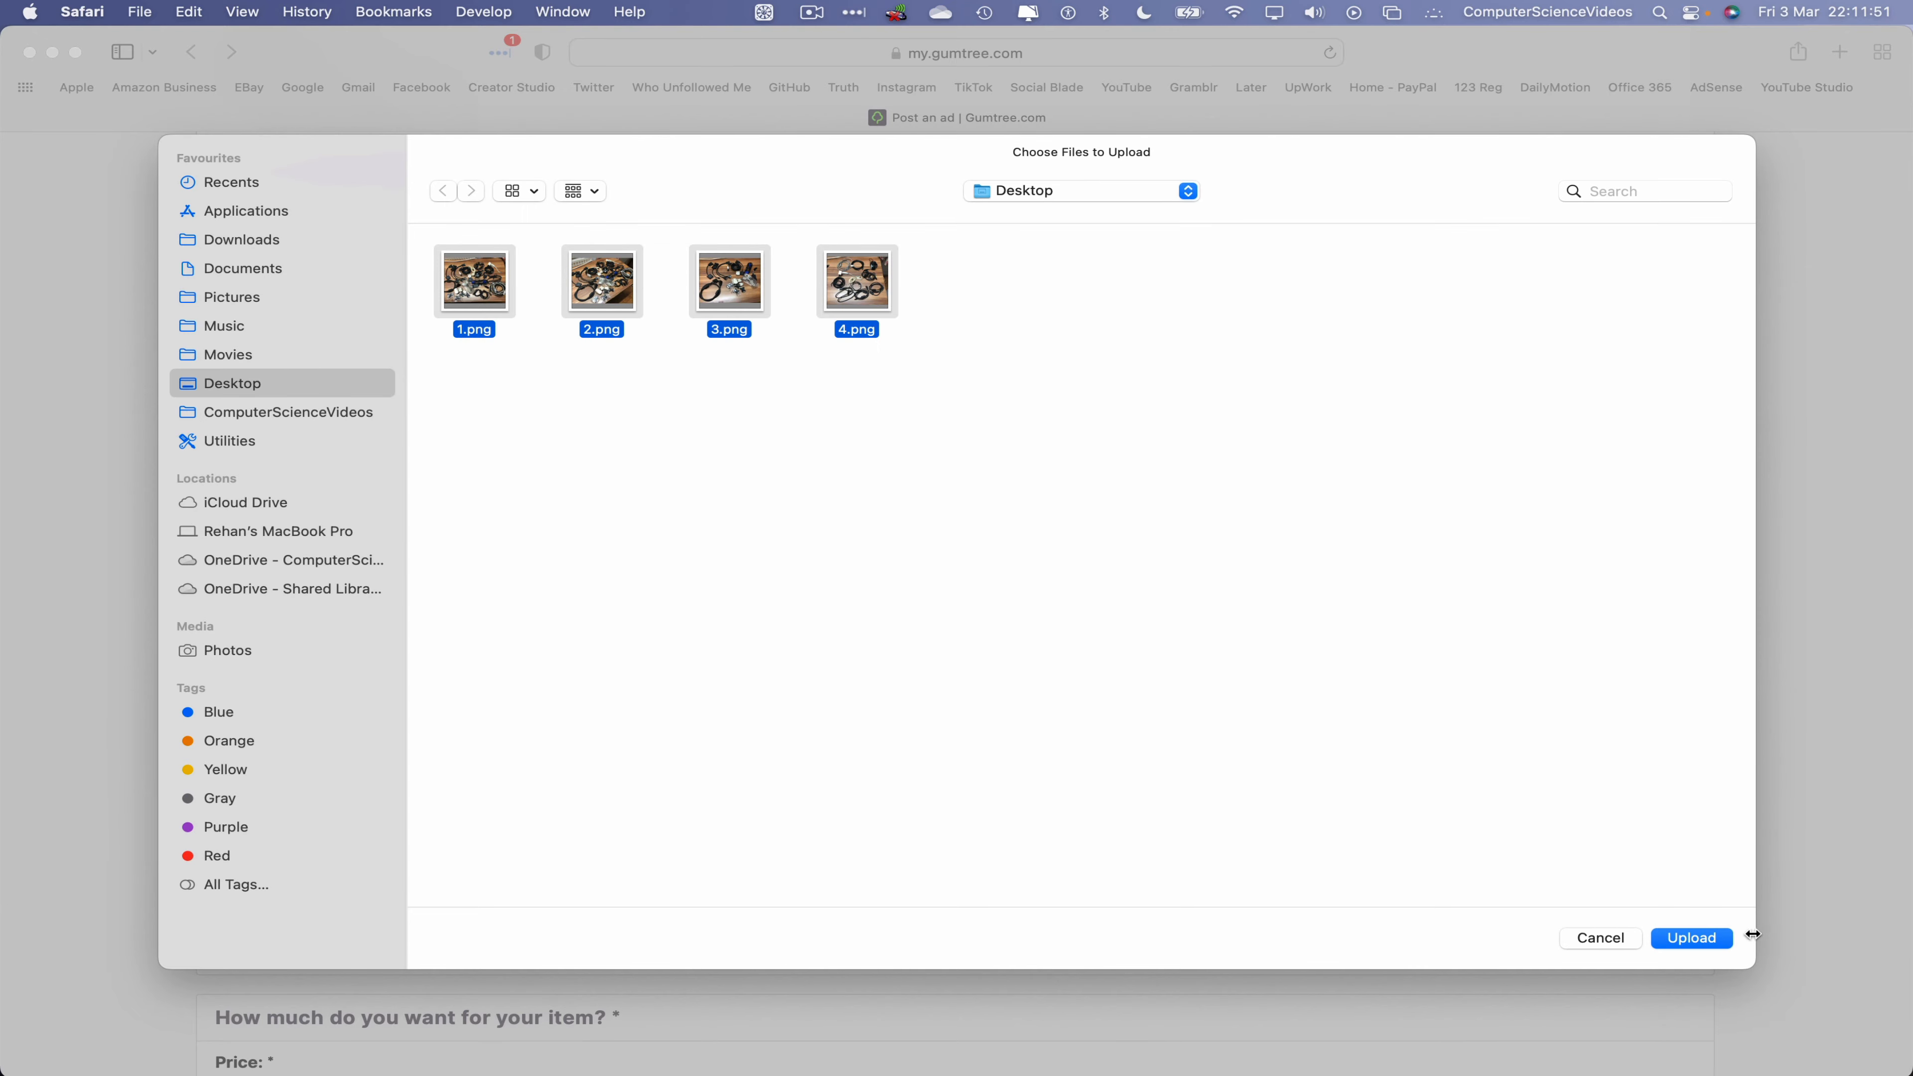
click(1718, 941)
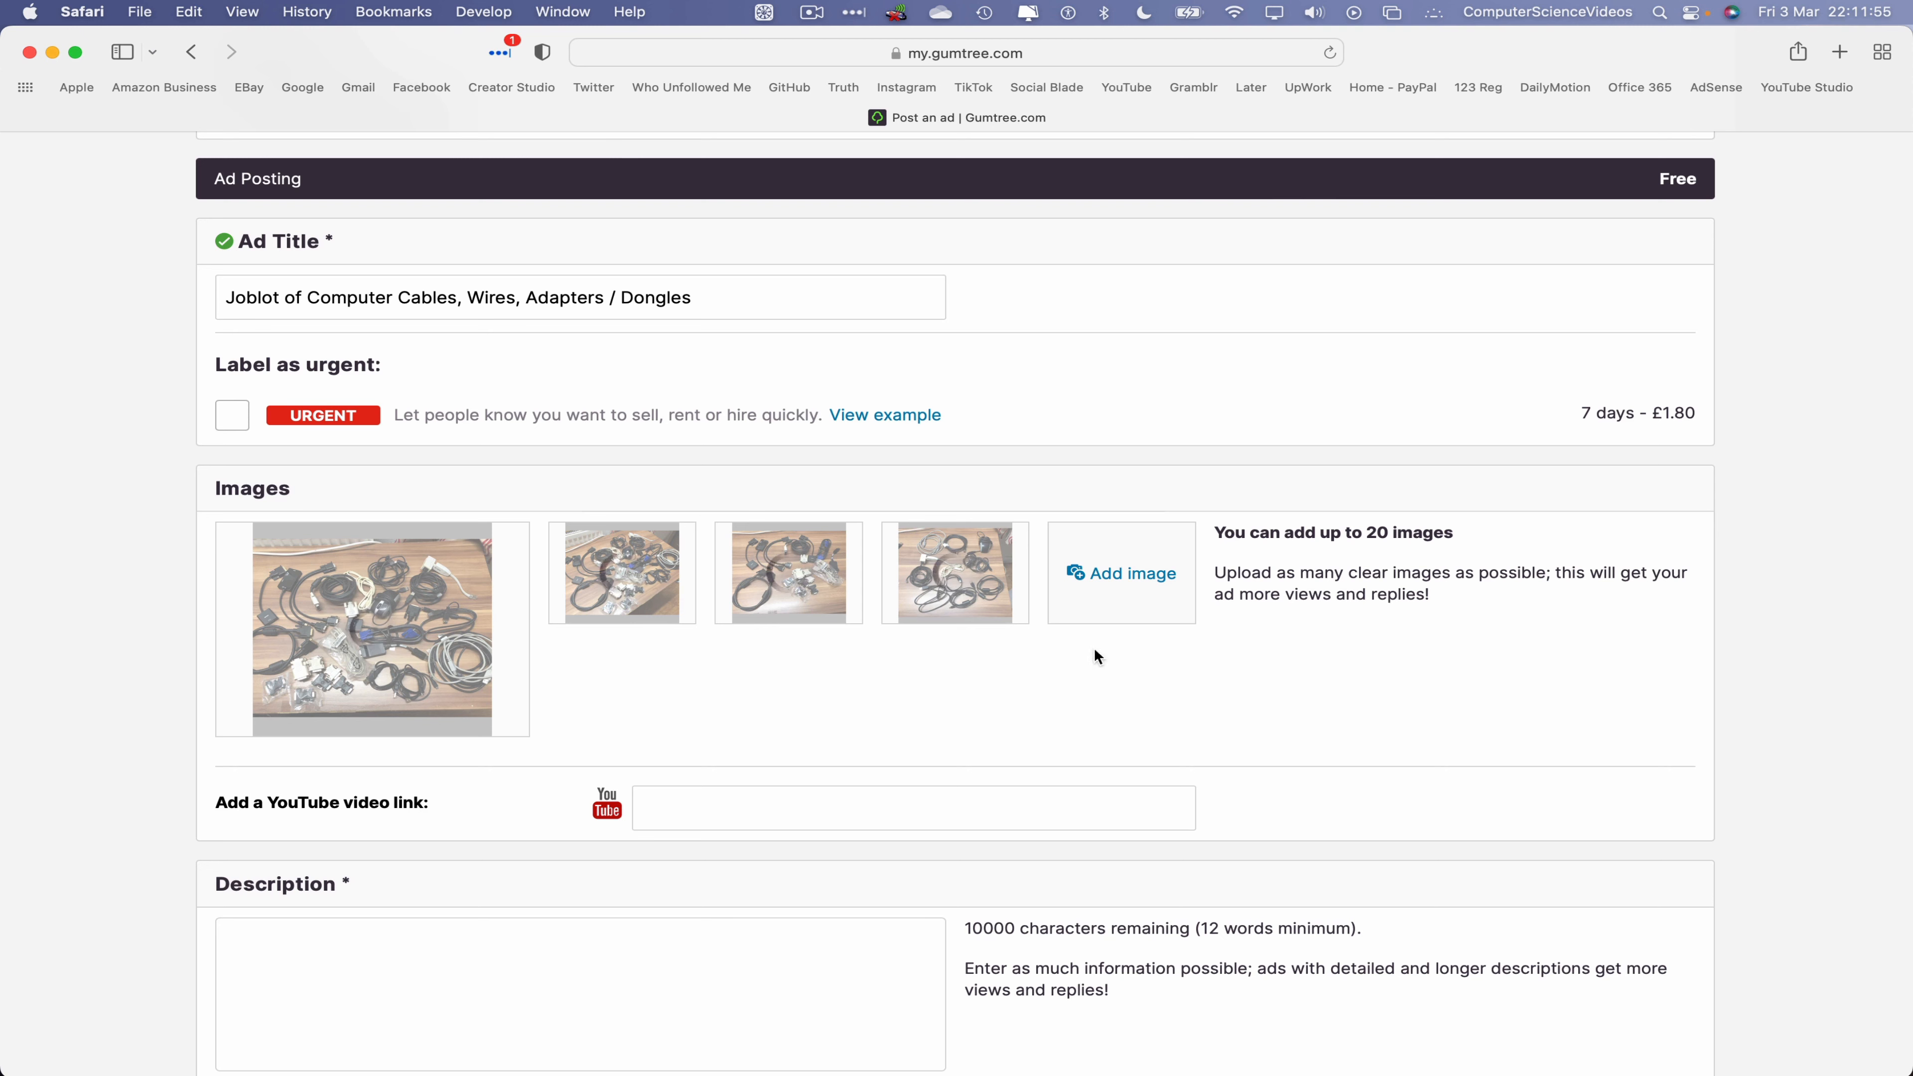
Enter "Joblot of Computer Cables, Wires, Adapters / Dongles (All for Sale)" as the ad's description
scroll(1474, 587, down, 1)
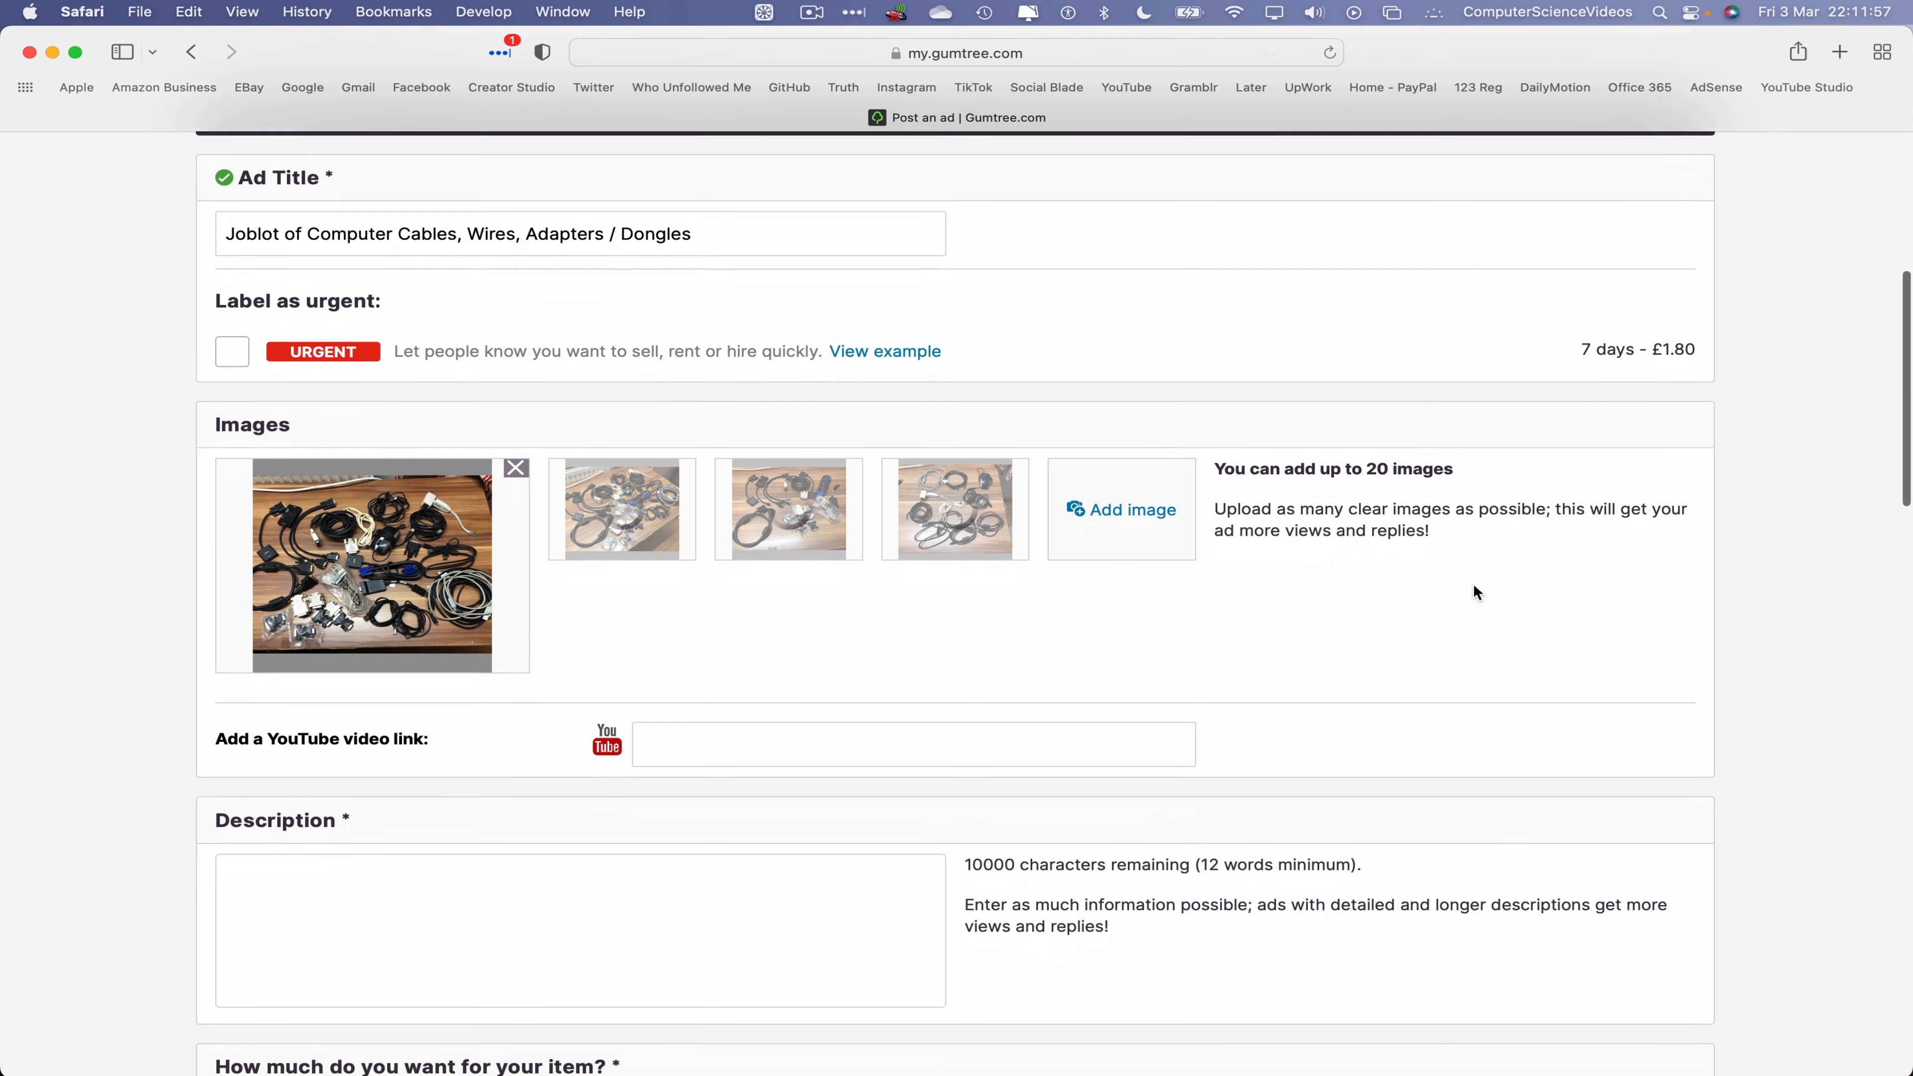
scroll(1475, 586, down, 1)
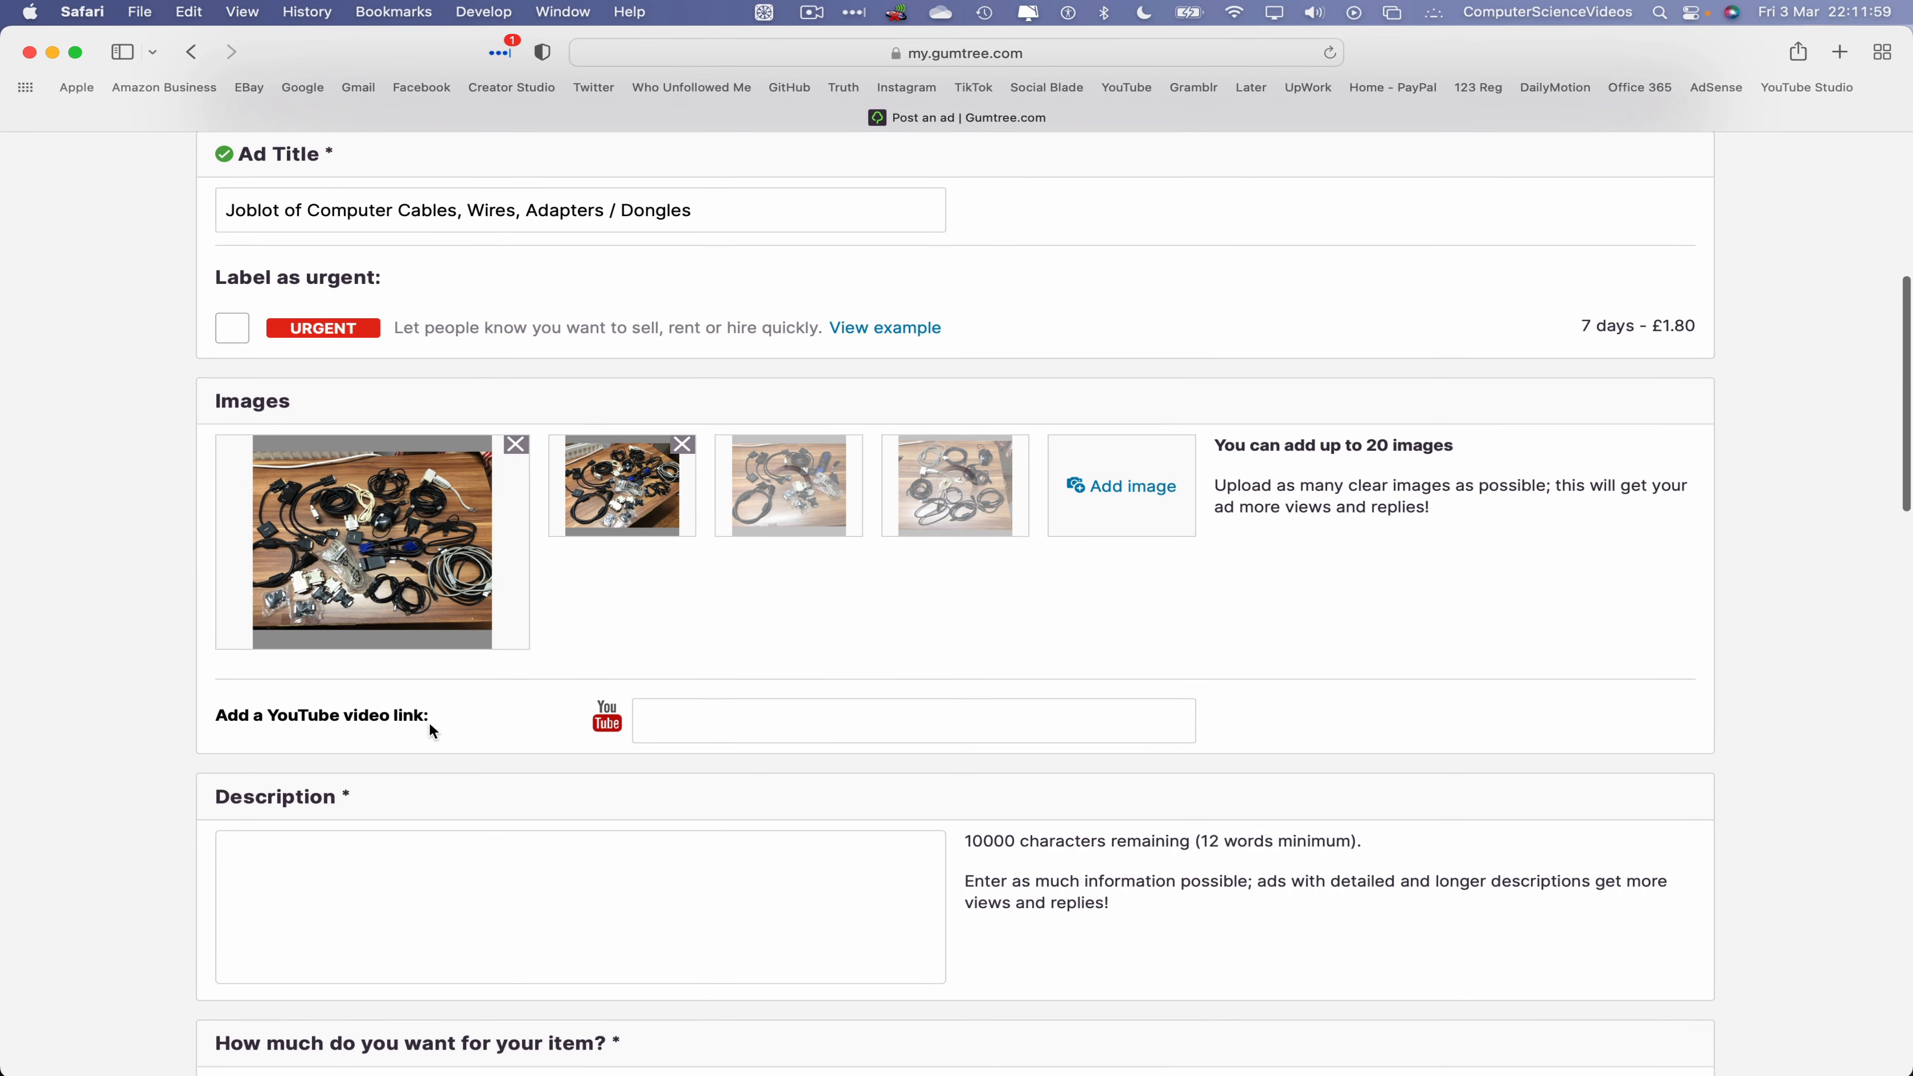
scroll(687, 694, down, 5)
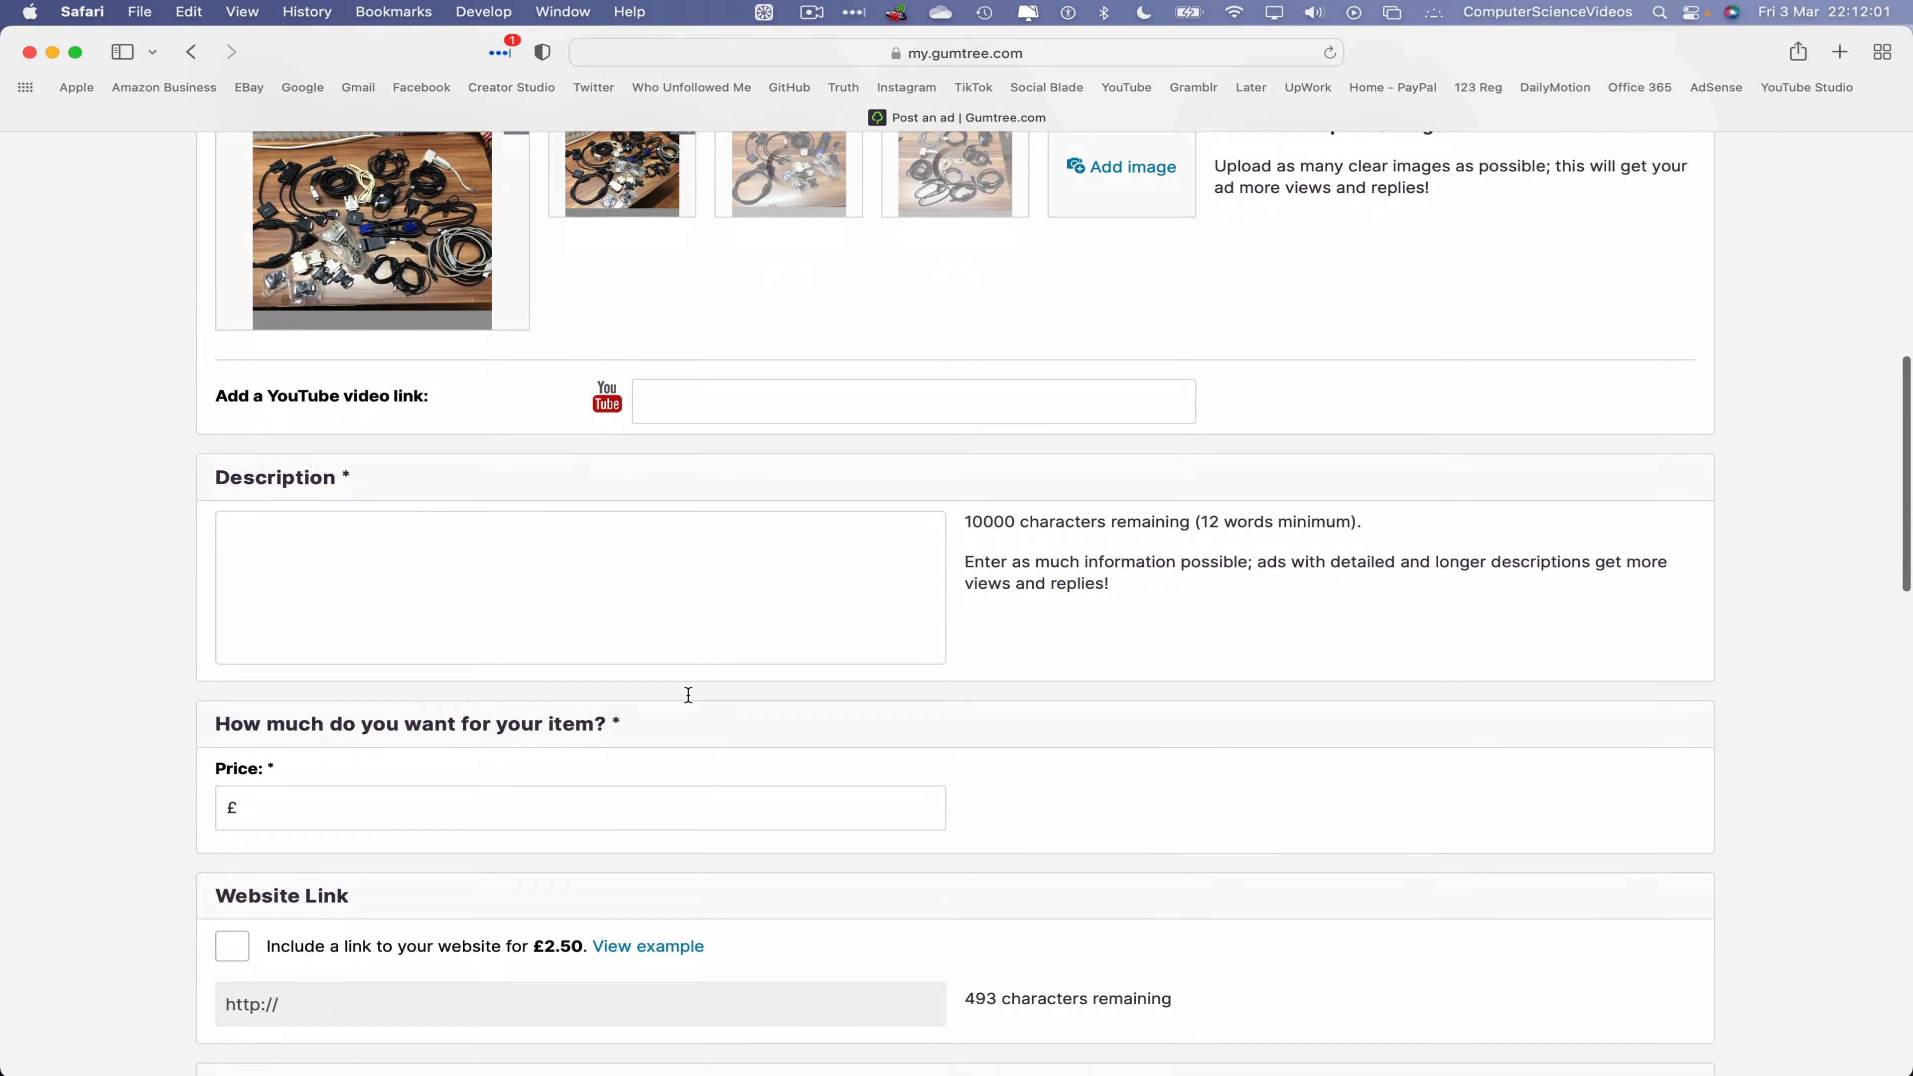
click(500, 599)
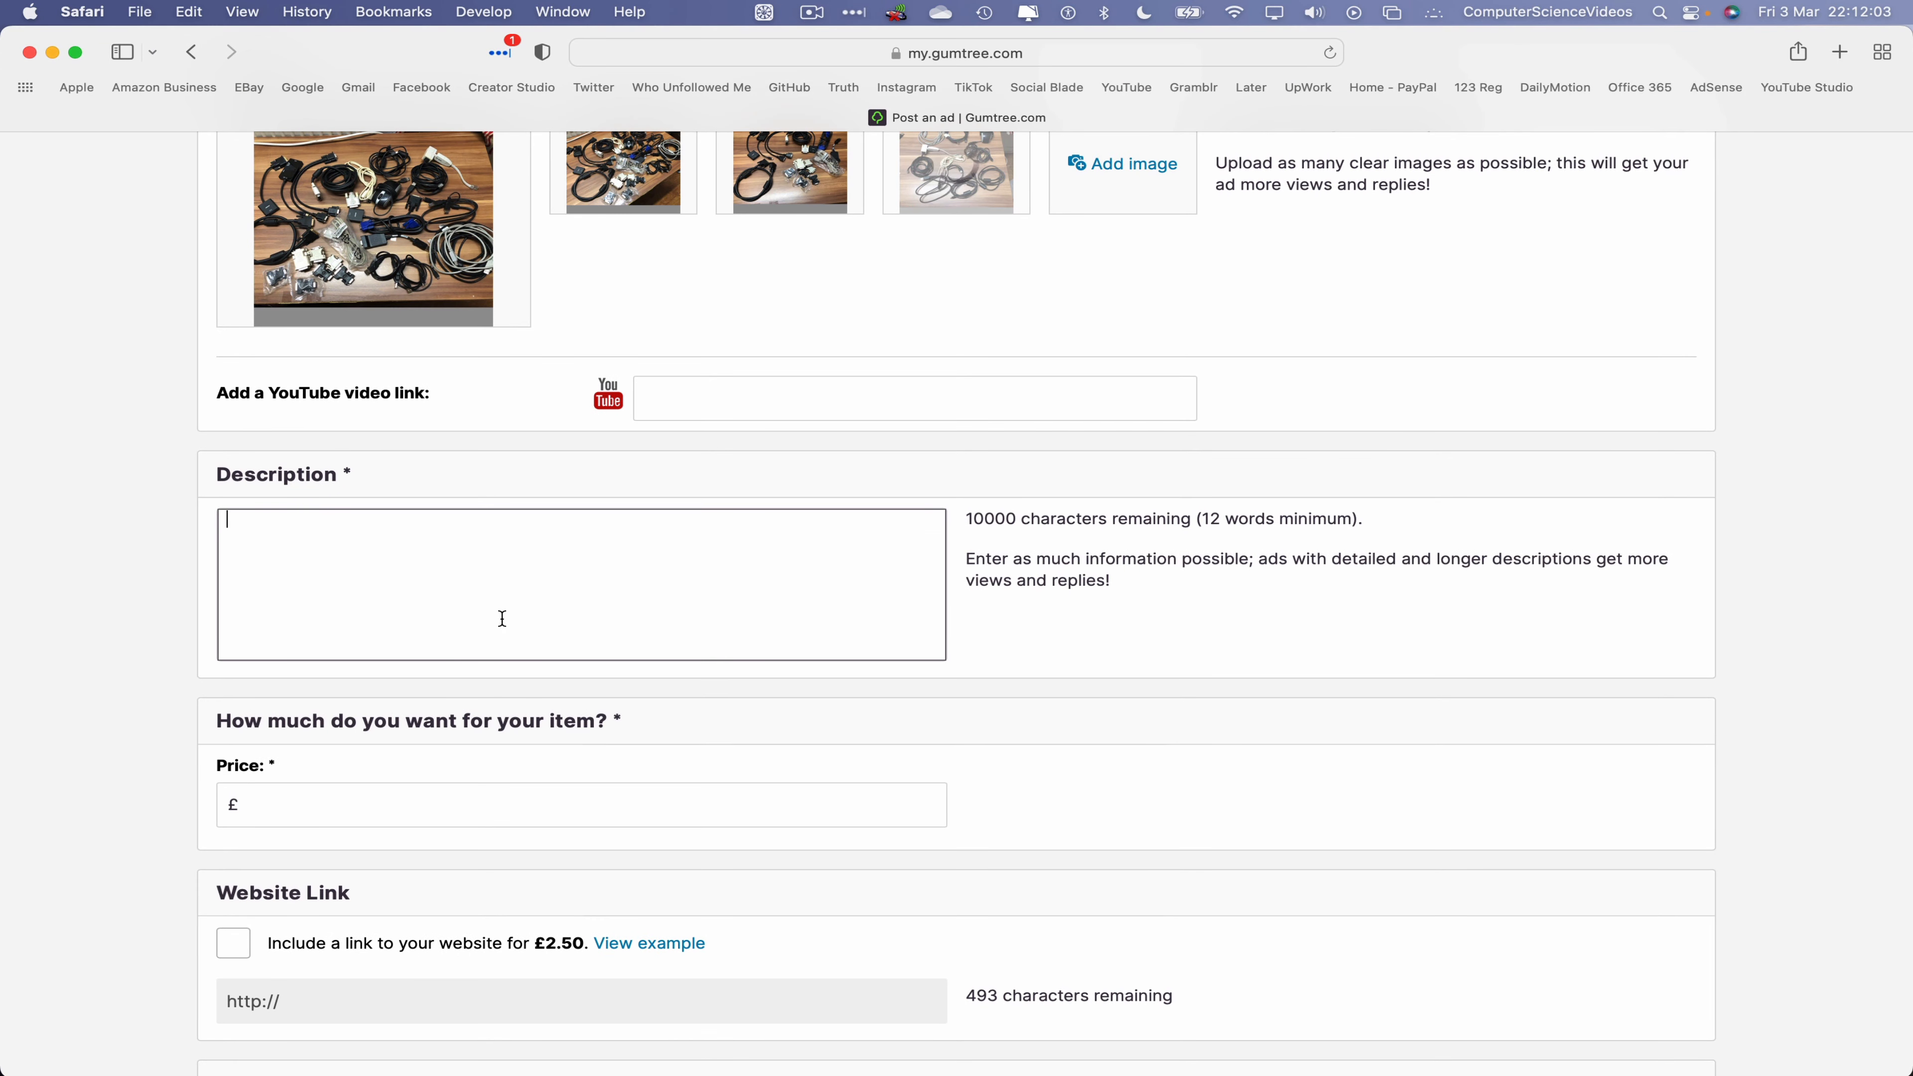
text(Joblot of Computer Cables, Wires, Adapters / Dongles)
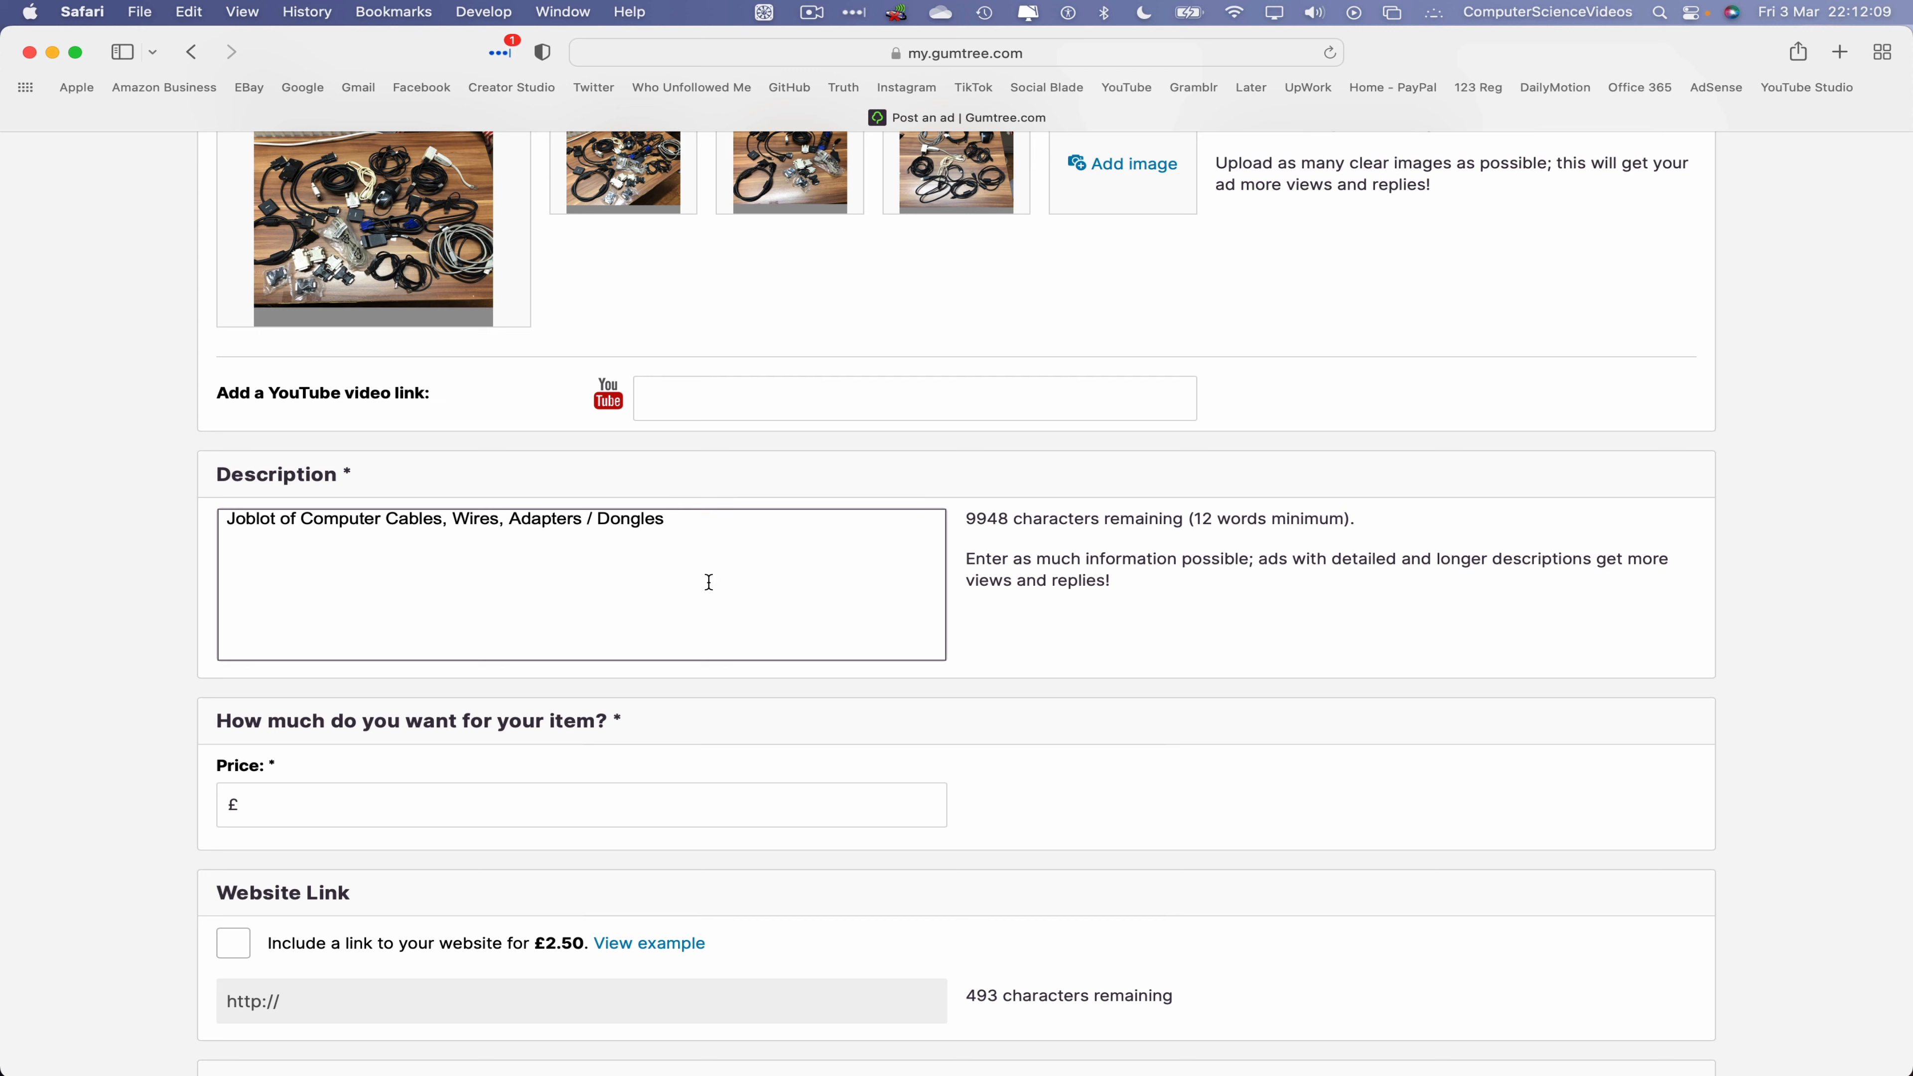
text((Al)
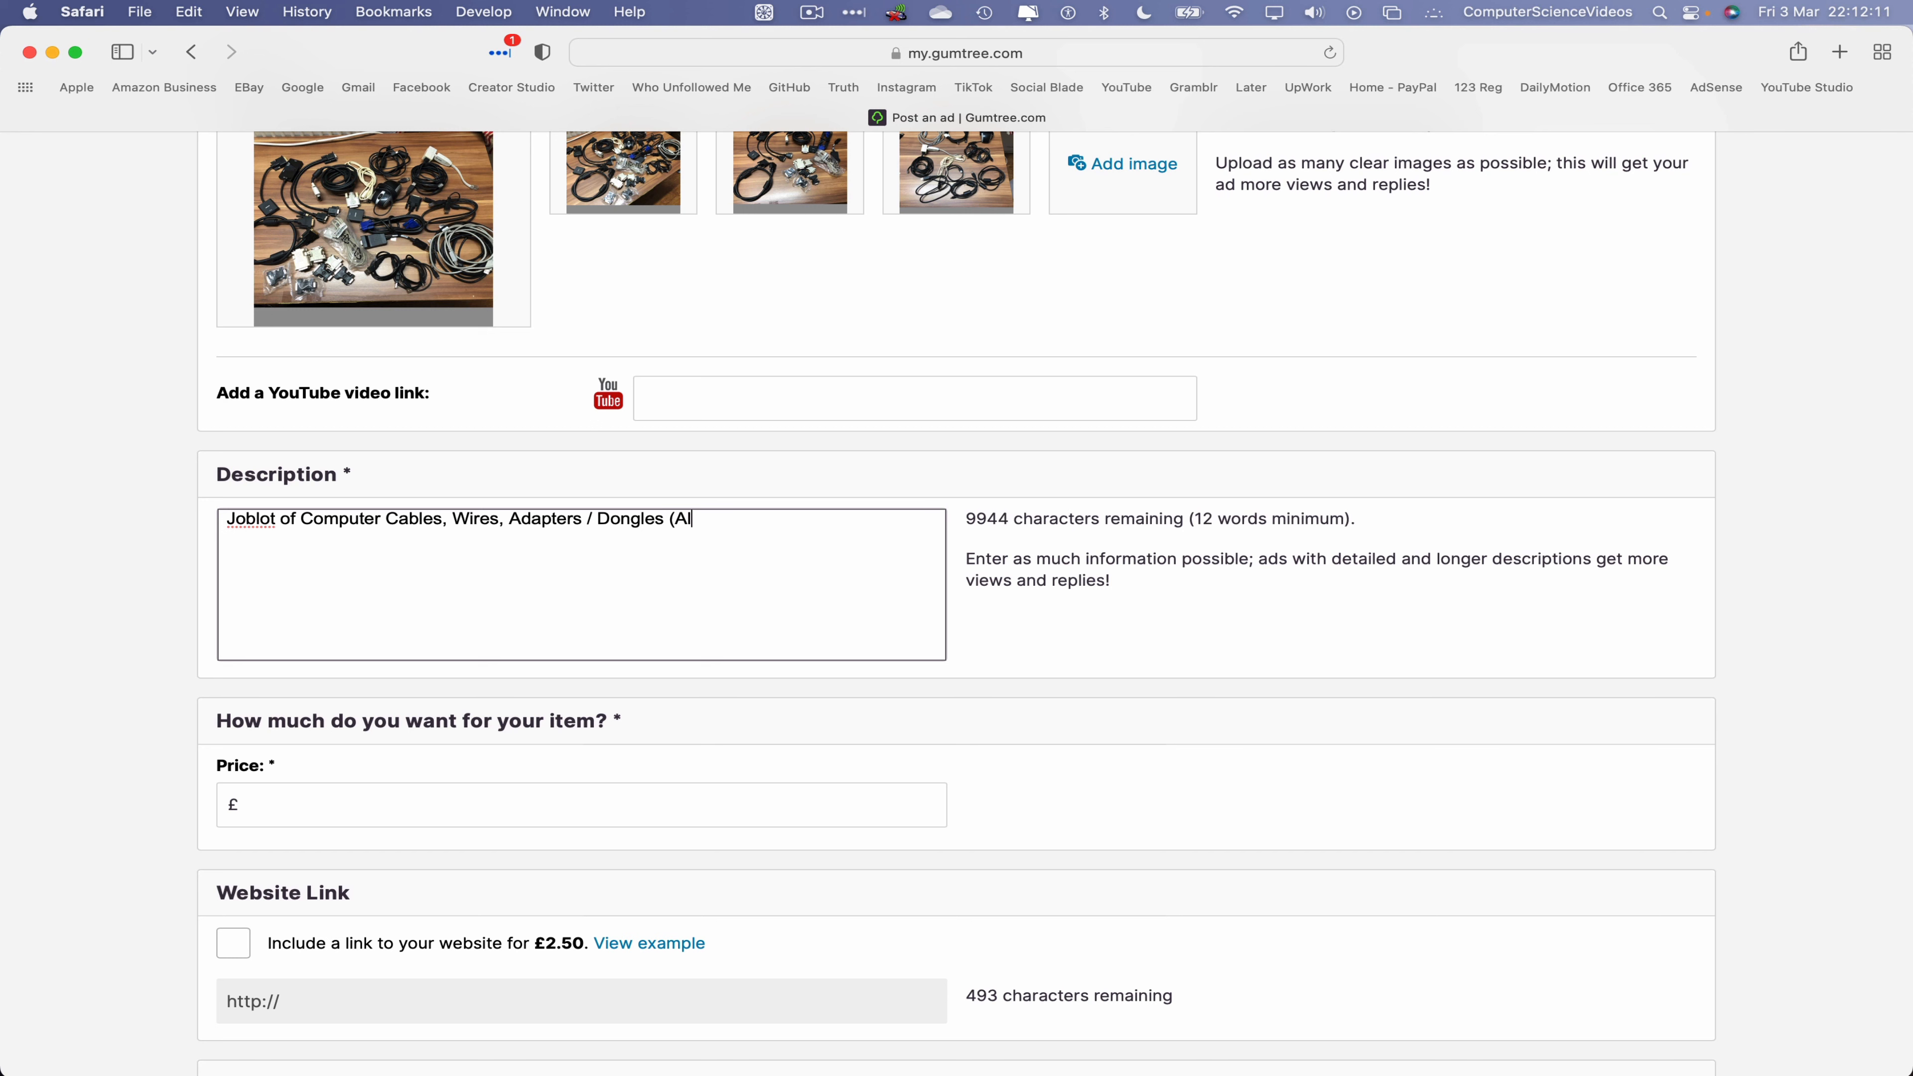
text(l for Sale))
click(620, 817)
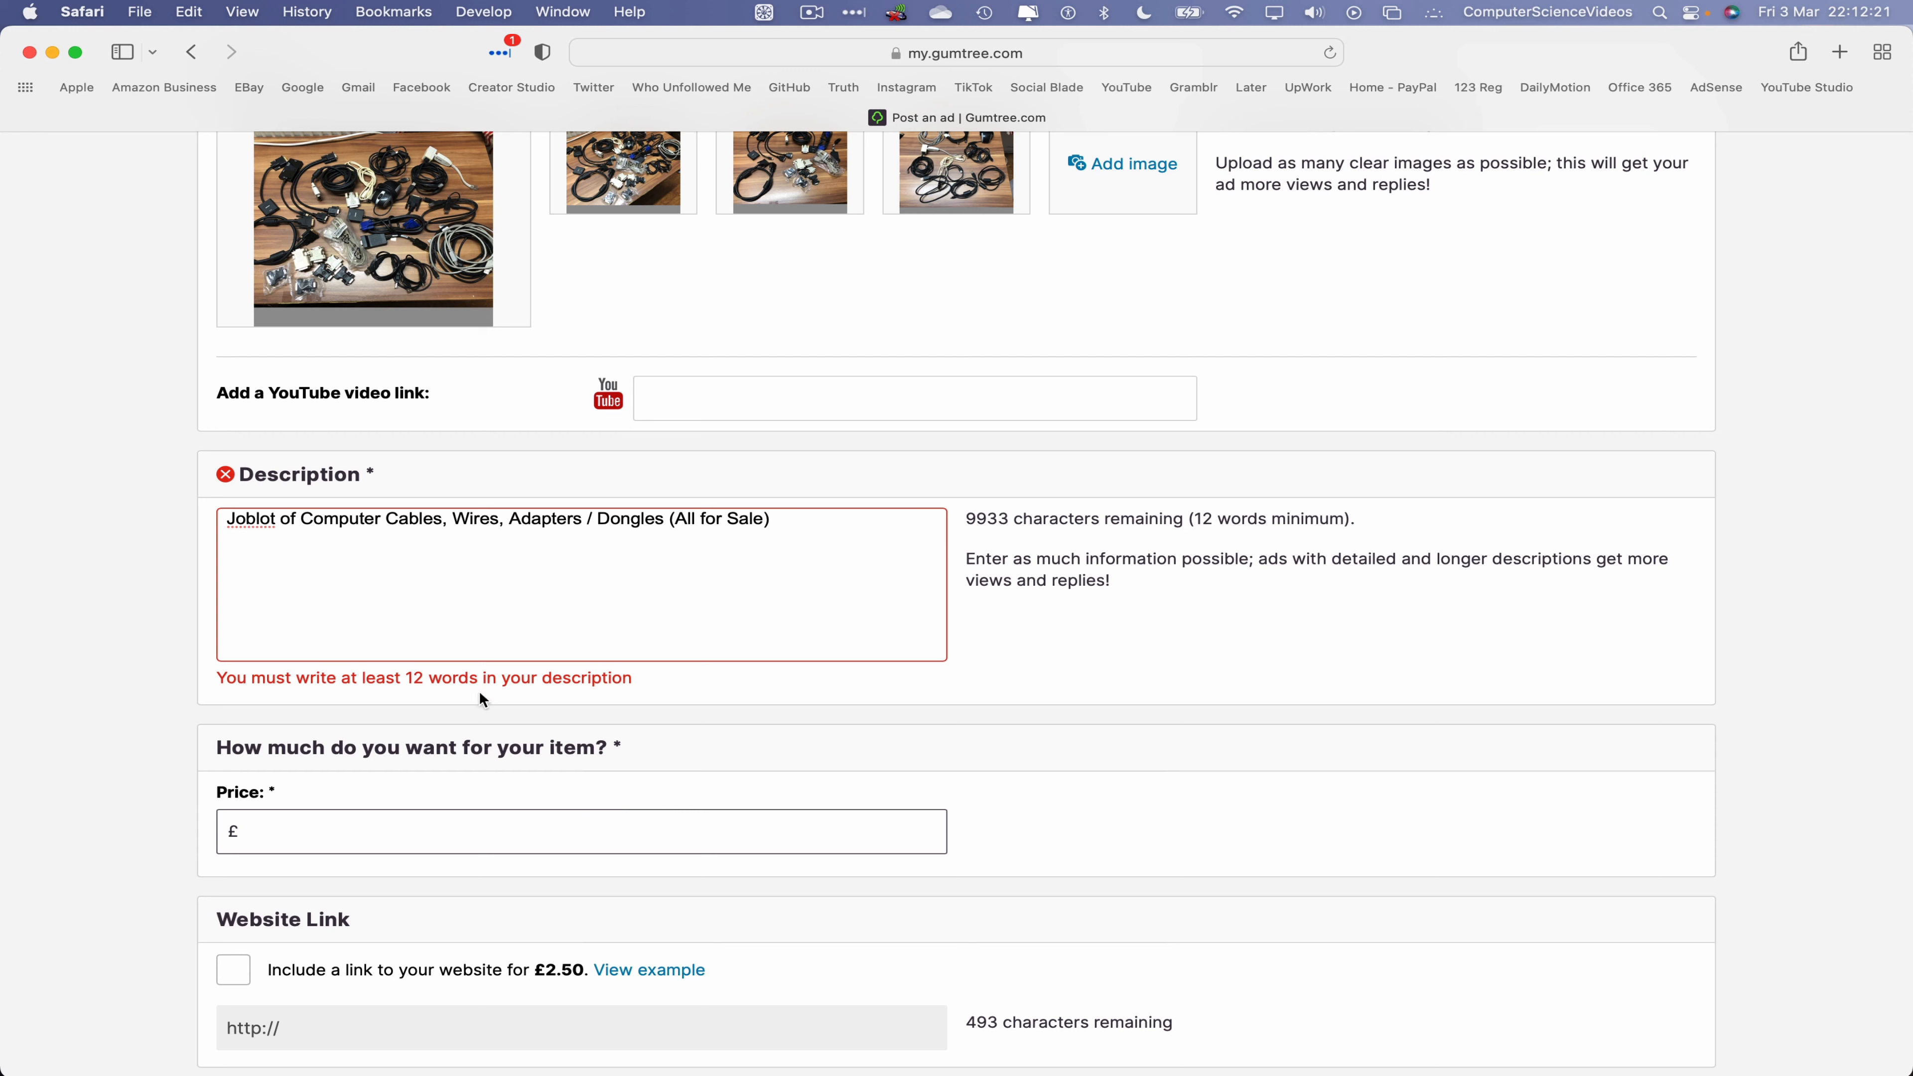
Add a second paragraph to the description, after a blank line, beginning "Please contact me via e-mail or mobile to"
click(822, 529)
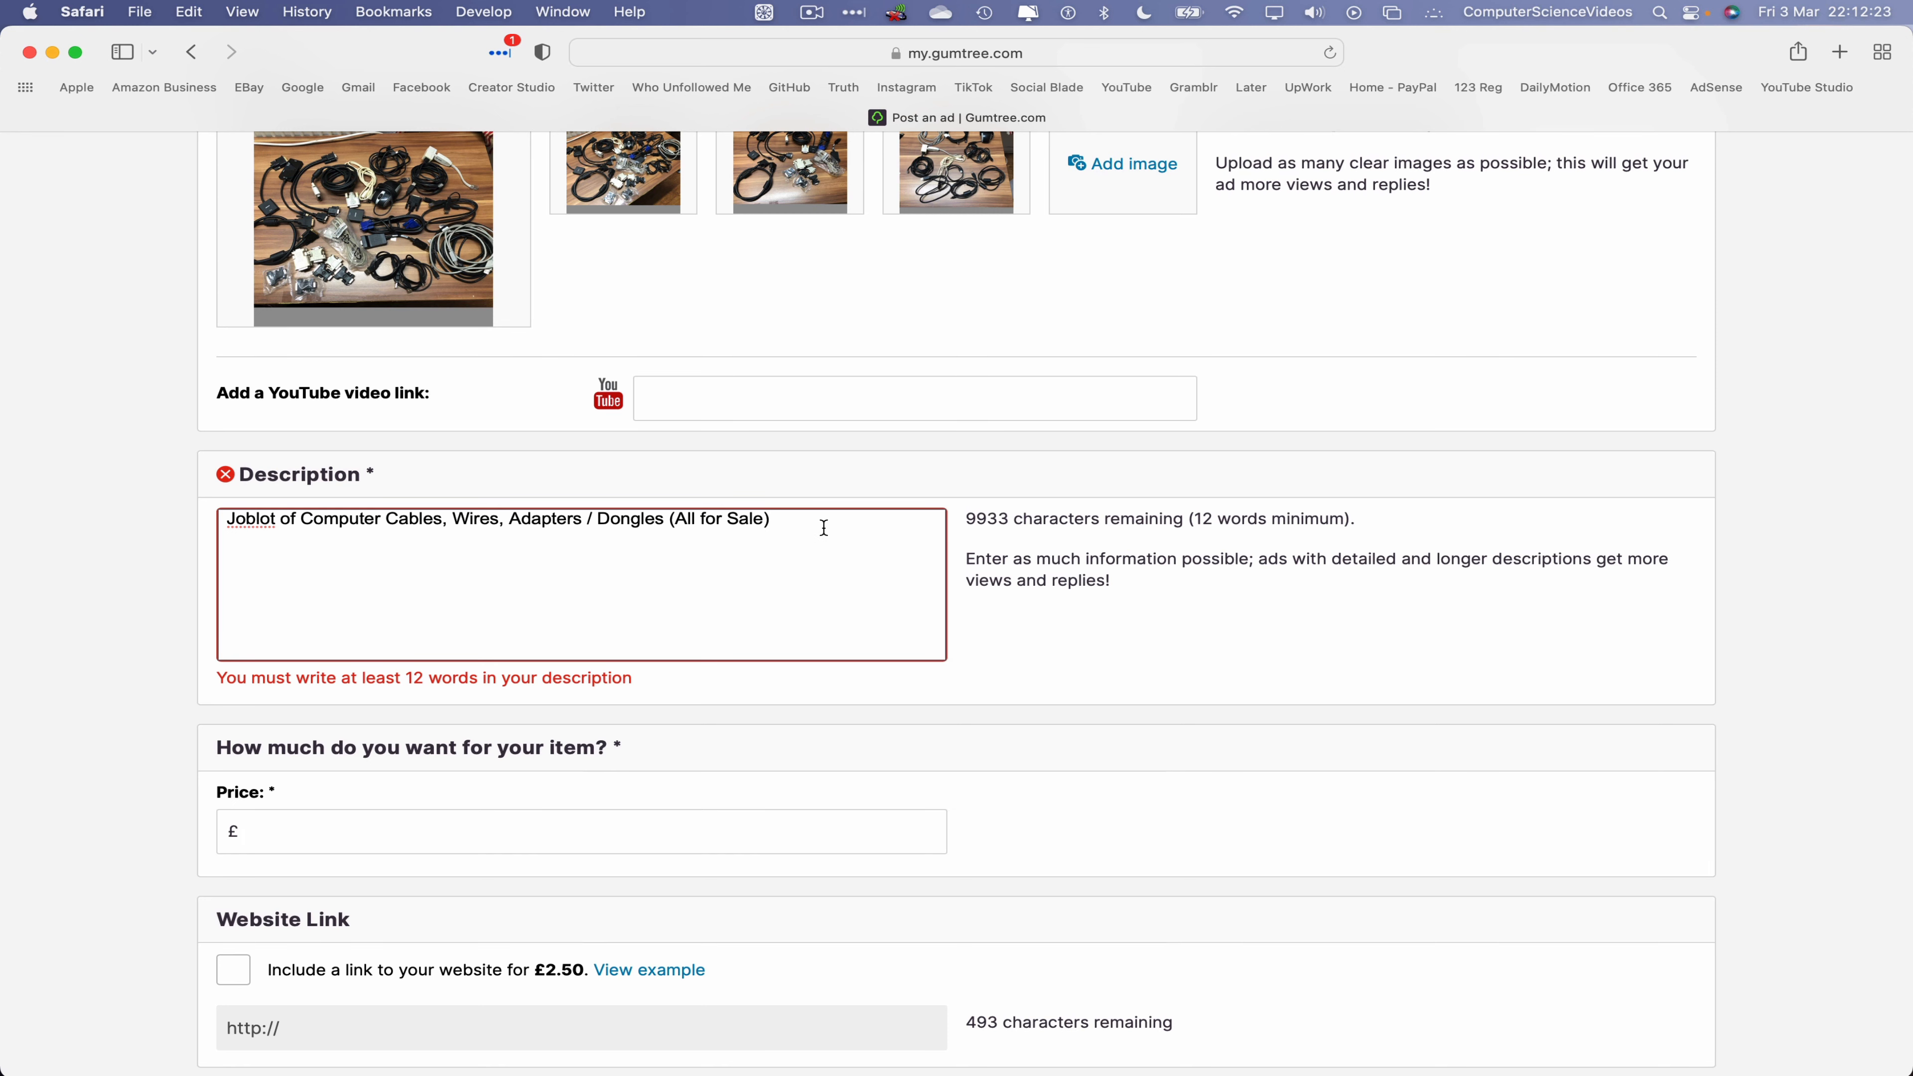
key(Return)
text(P)
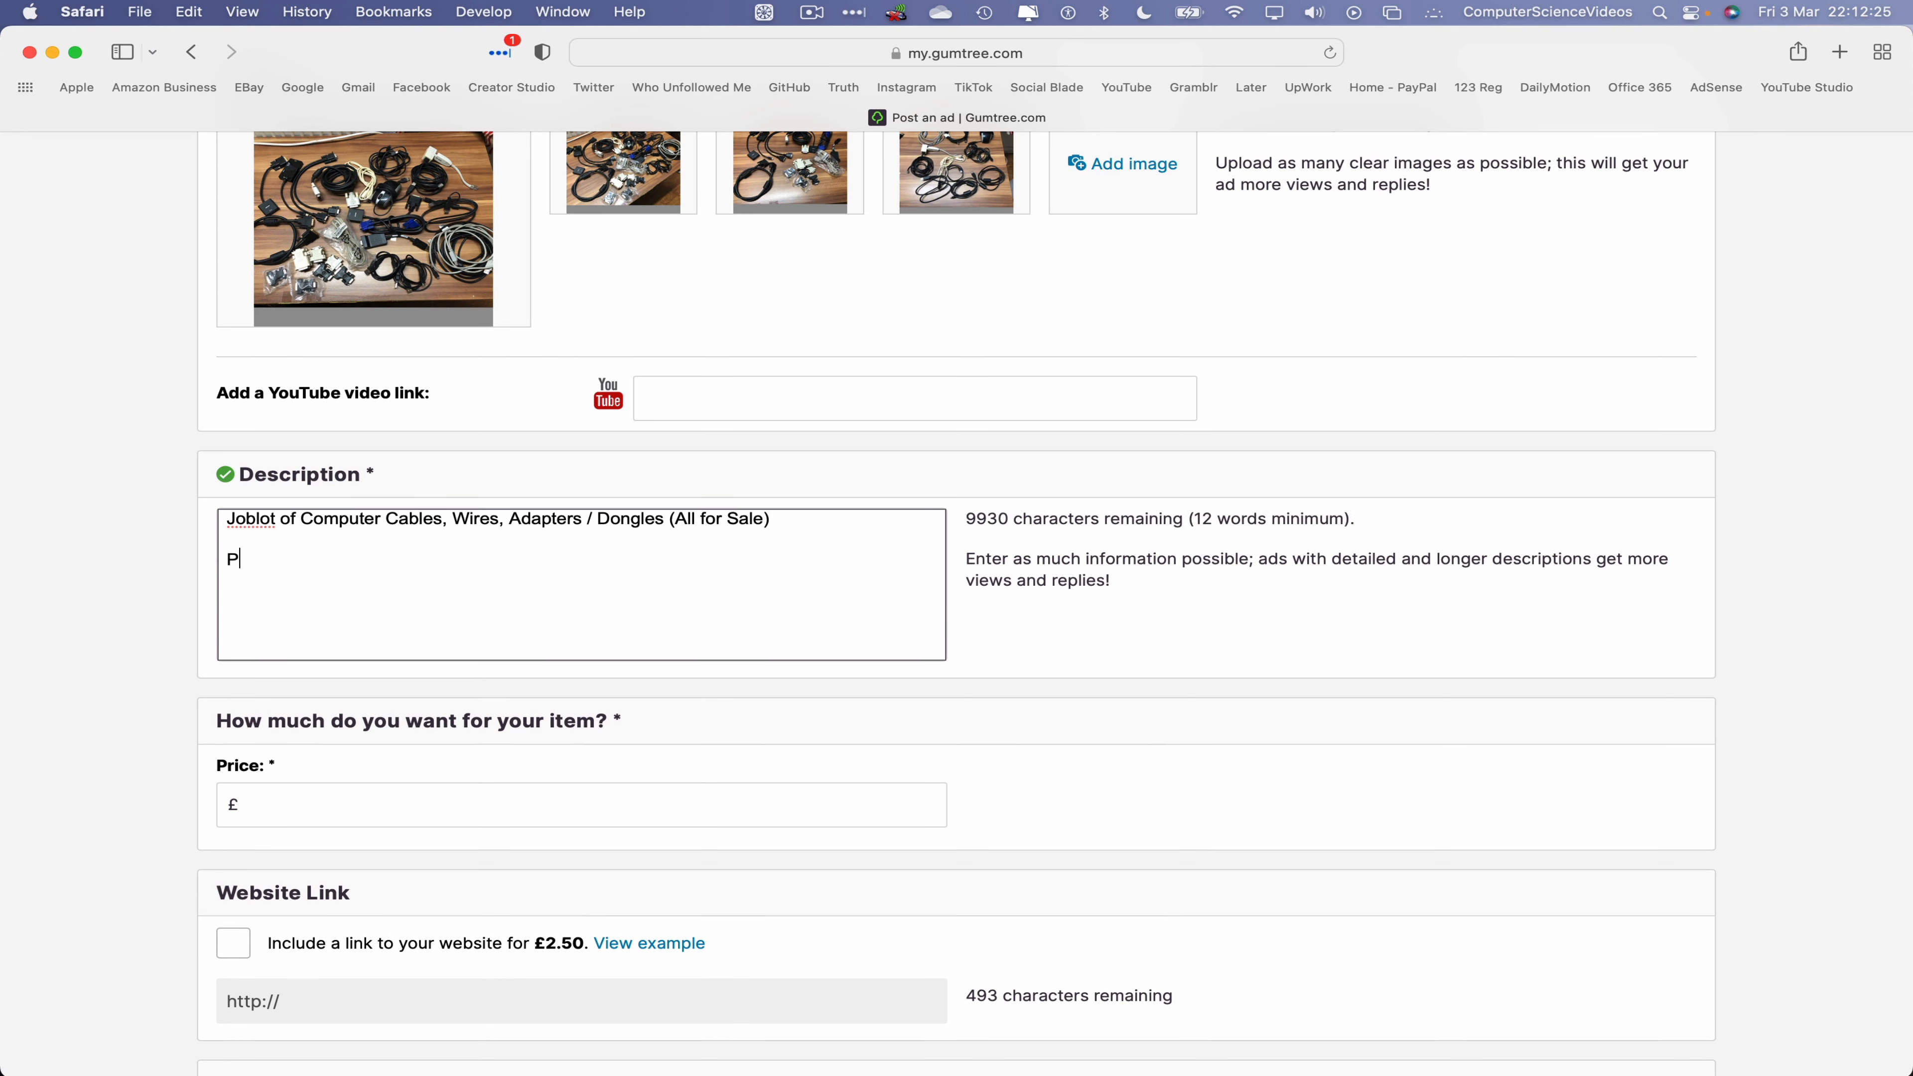
text(lease cont)
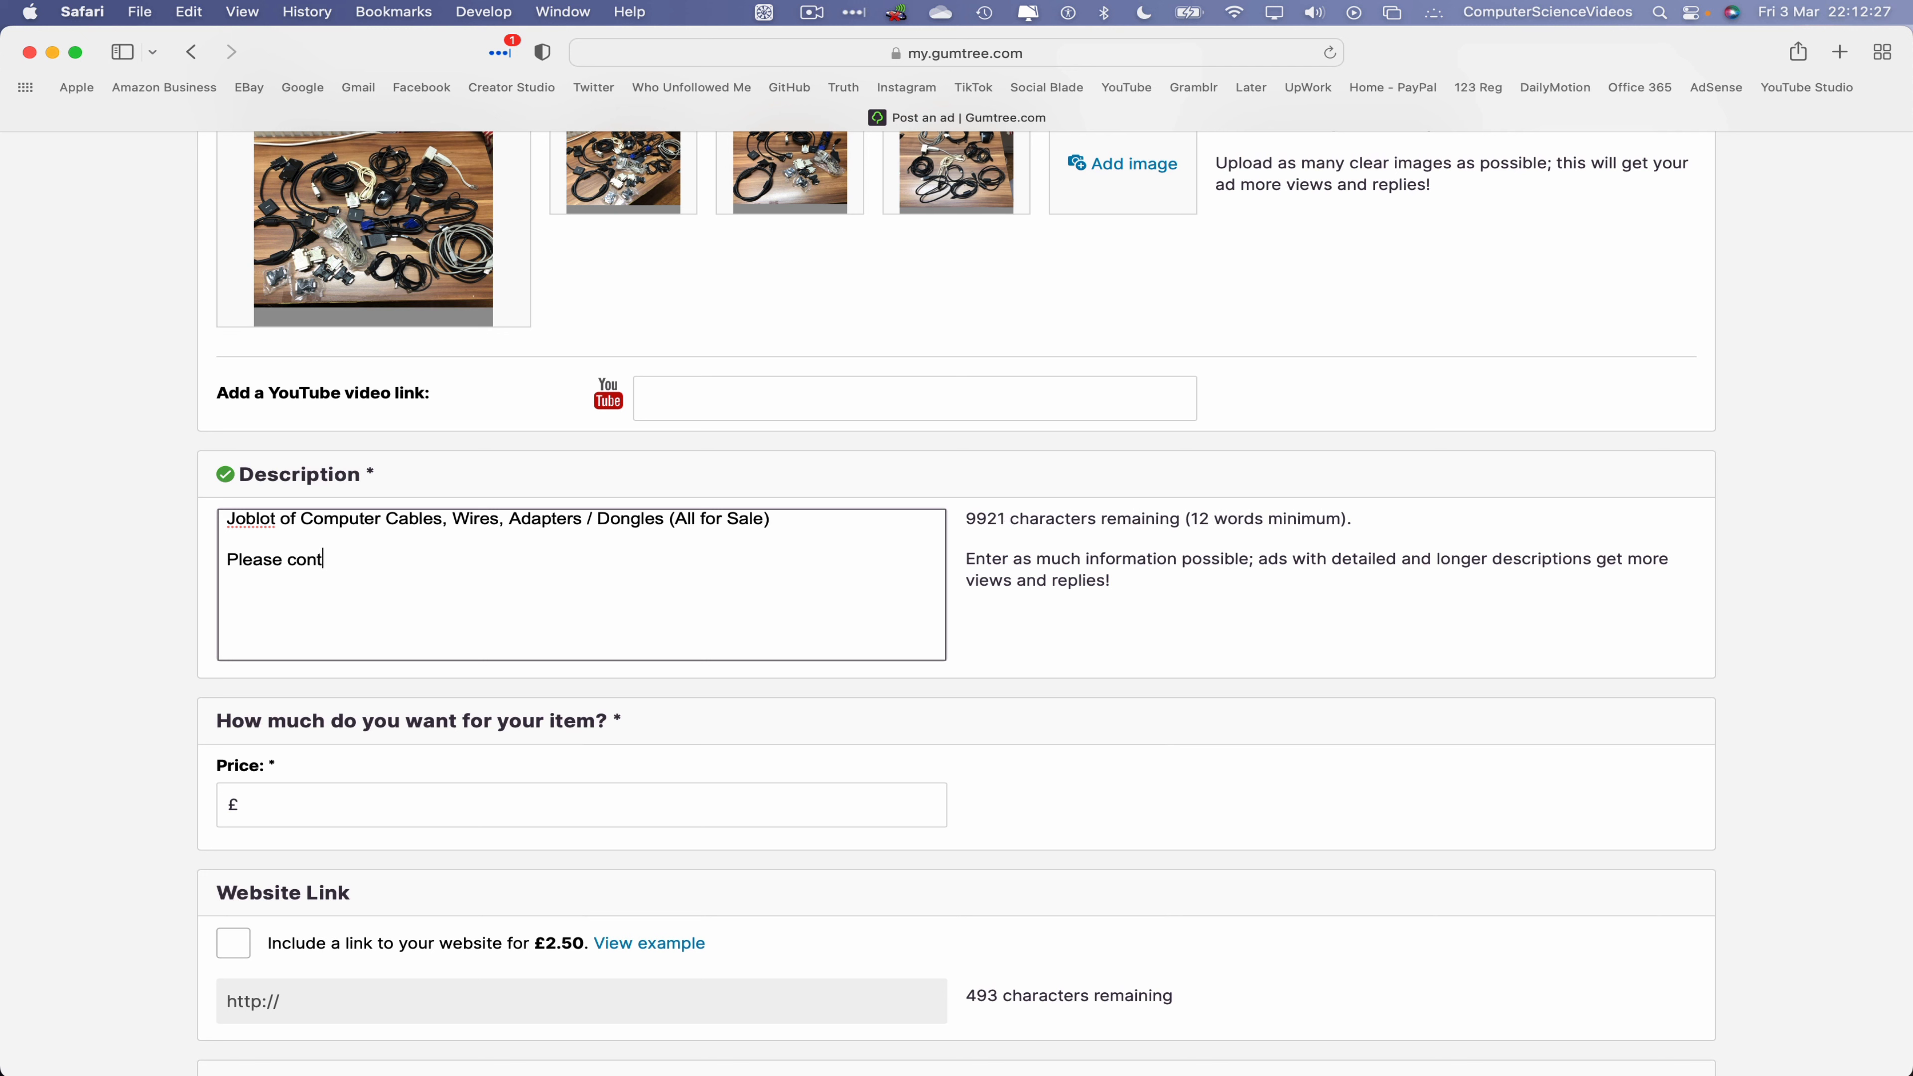
text(act me via e-mail o)
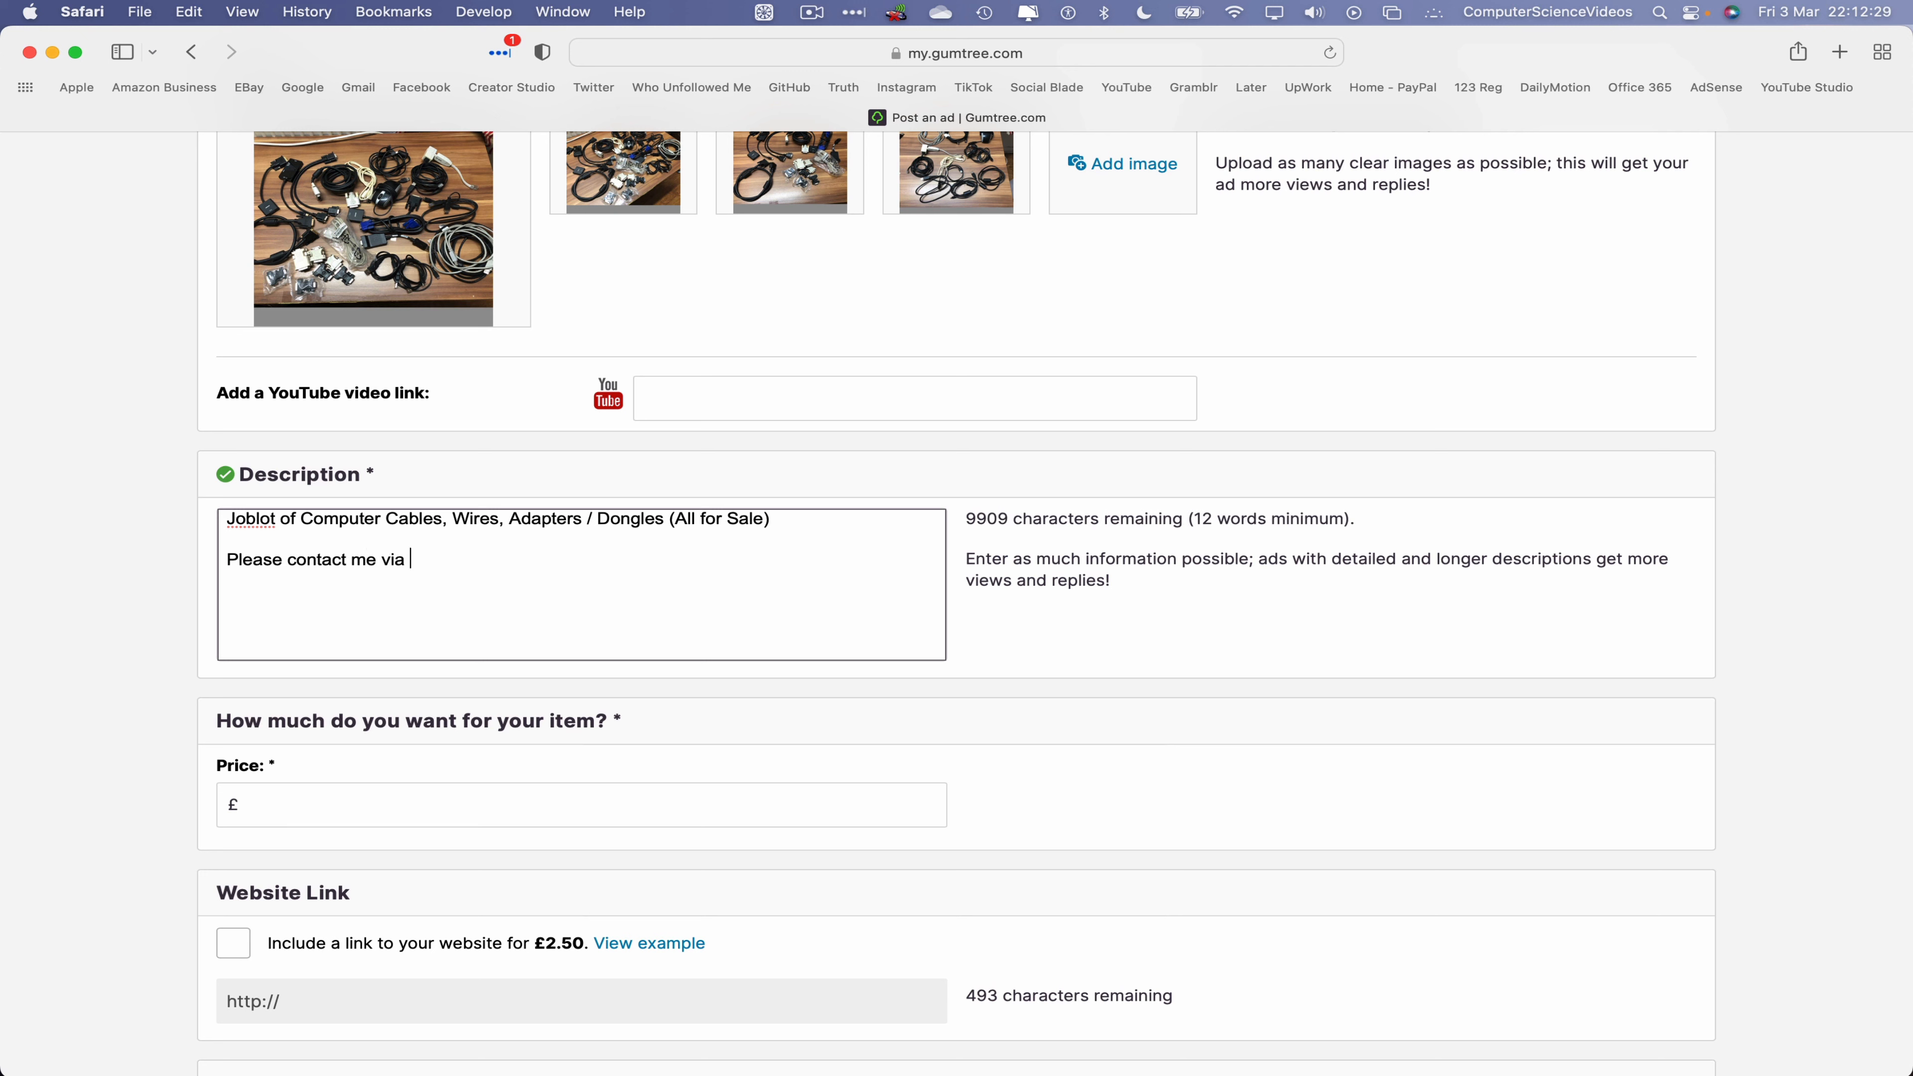
text(r mobile to)
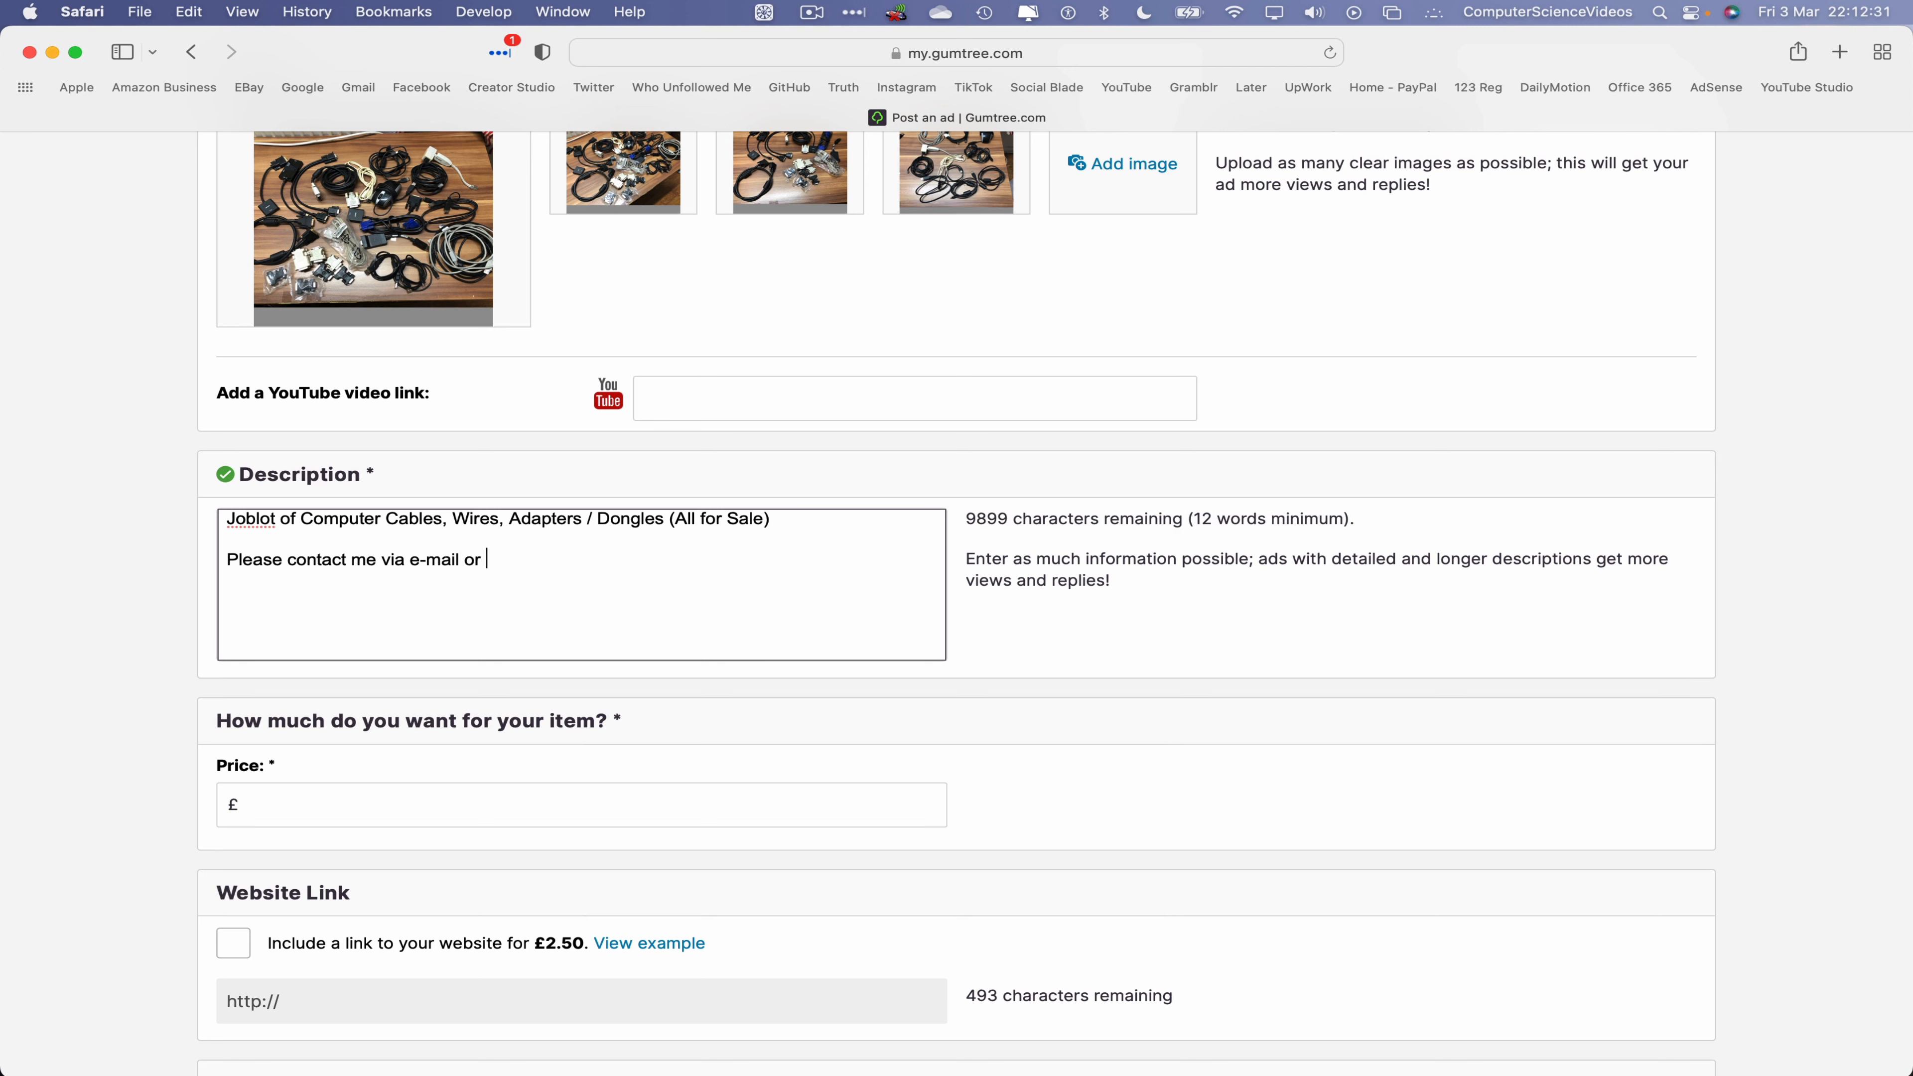